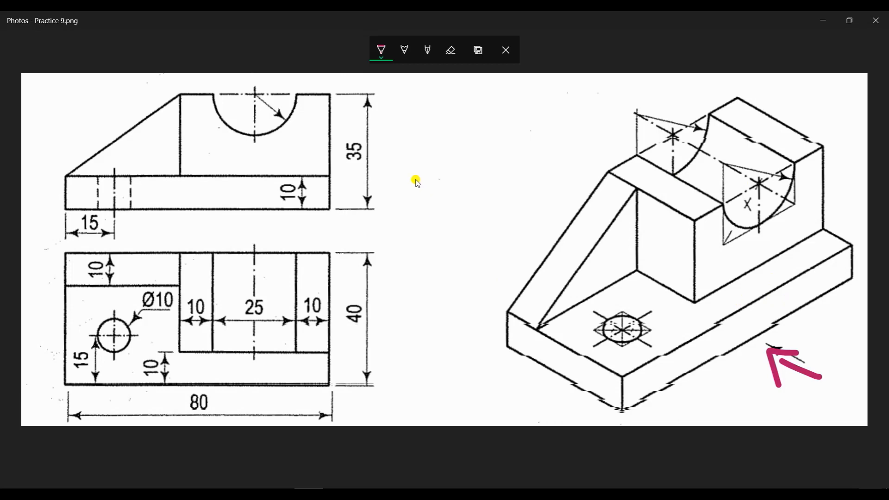
# Label the upper view of the drawing "F.V" in pen and underline the label
pyautogui.moveTo(397, 142)
pyautogui.mouseDown()
pyautogui.moveTo(398, 169)
pyautogui.moveTo(417, 140)
pyautogui.moveTo(454, 162)
pyautogui.moveTo(470, 137)
pyautogui.mouseUp()
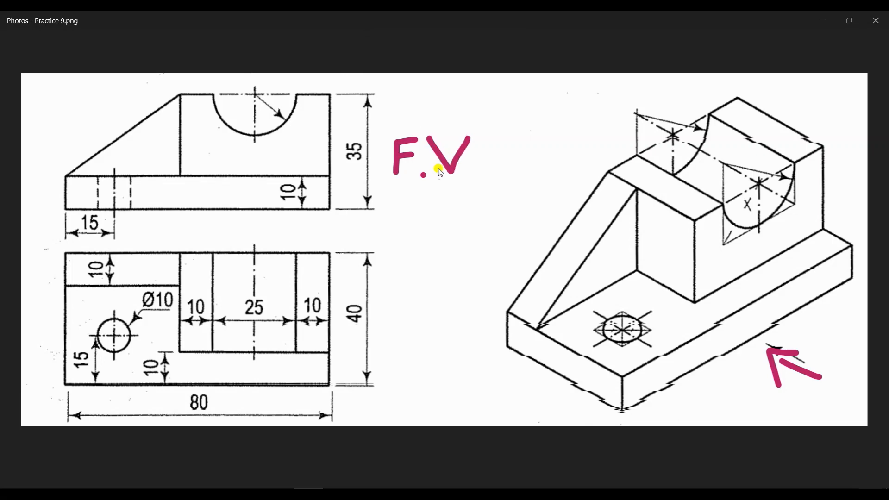
pyautogui.click(400, 191)
pyautogui.moveTo(411, 189)
pyautogui.mouseDown()
pyautogui.moveTo(457, 190)
pyautogui.moveTo(451, 197)
pyautogui.mouseUp()
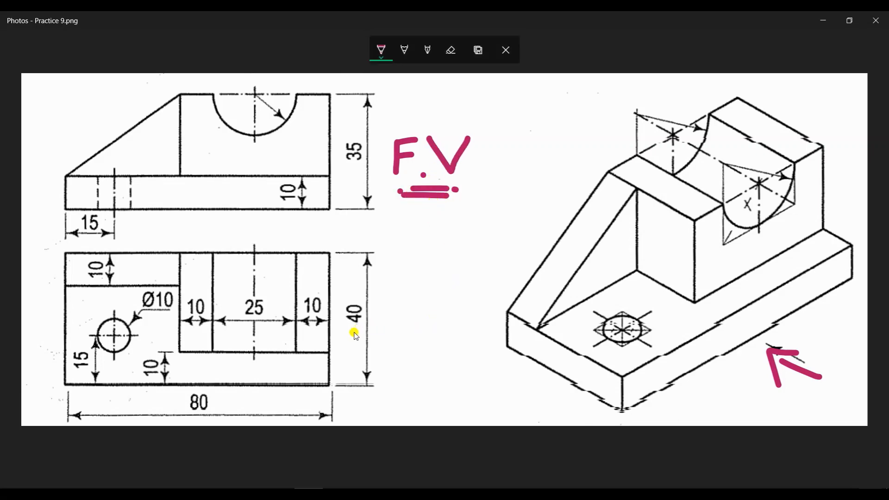
# Mark the lower view "T.V" with an arrow, and draw a curved arrow to an underlined "1st" projection note
pyautogui.moveTo(350, 333)
pyautogui.mouseDown()
pyautogui.moveTo(383, 324)
pyautogui.moveTo(401, 346)
pyautogui.moveTo(413, 331)
pyautogui.moveTo(431, 347)
pyautogui.moveTo(441, 324)
pyautogui.mouseUp()
pyautogui.moveTo(354, 225)
pyautogui.mouseDown()
pyautogui.moveTo(496, 205)
pyautogui.moveTo(540, 108)
pyautogui.moveTo(535, 132)
pyautogui.mouseUp()
pyautogui.moveTo(535, 130); pyautogui.dragTo(537, 161)
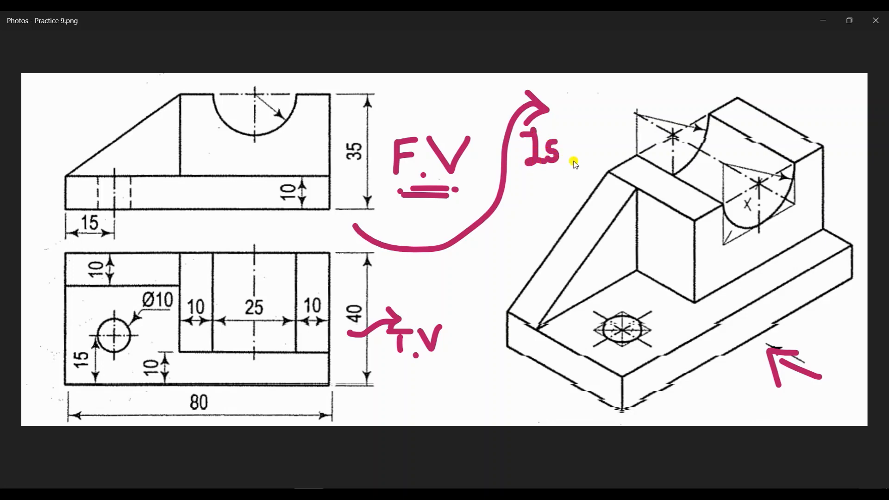
pyautogui.moveTo(565, 126)
pyautogui.mouseDown()
pyautogui.moveTo(579, 160)
pyautogui.moveTo(582, 146)
pyautogui.mouseUp()
pyautogui.moveTo(523, 166); pyautogui.dragTo(554, 185)
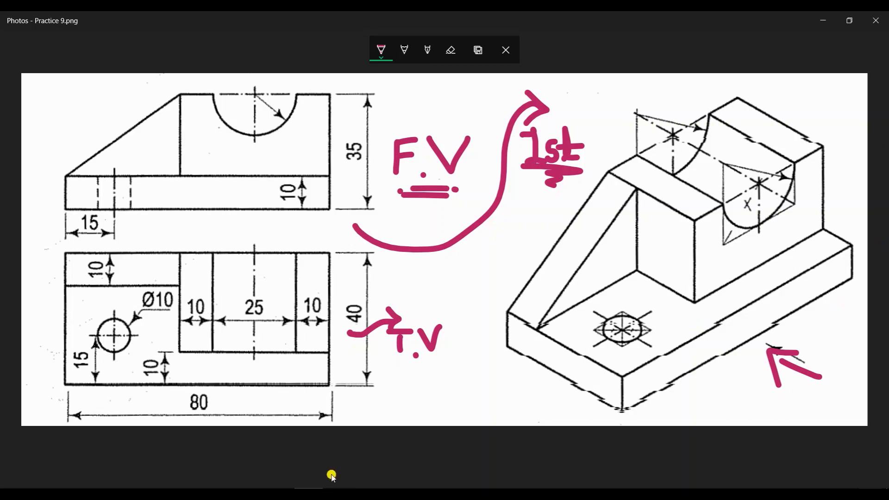
# Switch to SOLIDWORKS and create a new part document
pyautogui.click(337, 495)
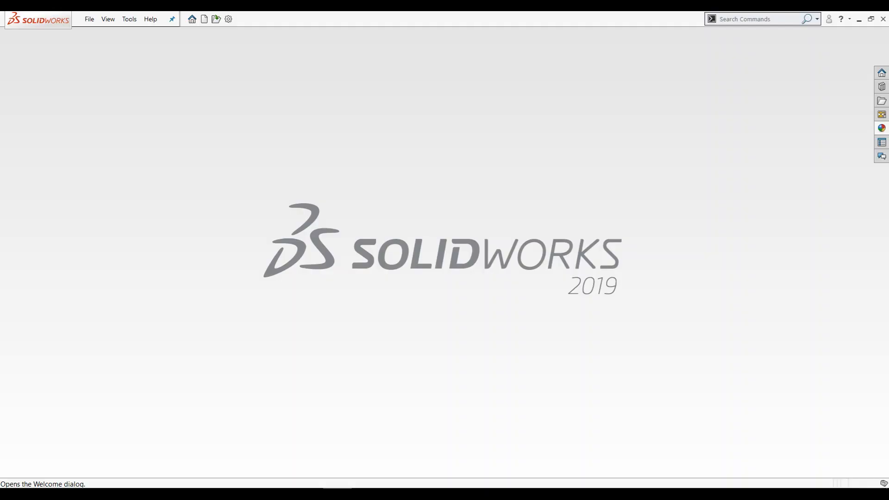
pyautogui.click(191, 19)
pyautogui.click(241, 147)
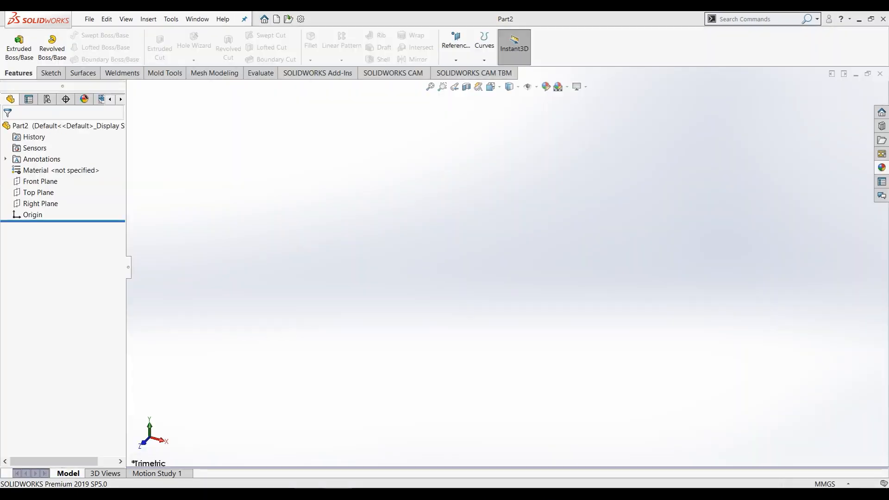
# Check the reference drawing, return to the new part and start a sketch on the Top Plane
pyautogui.click(308, 495)
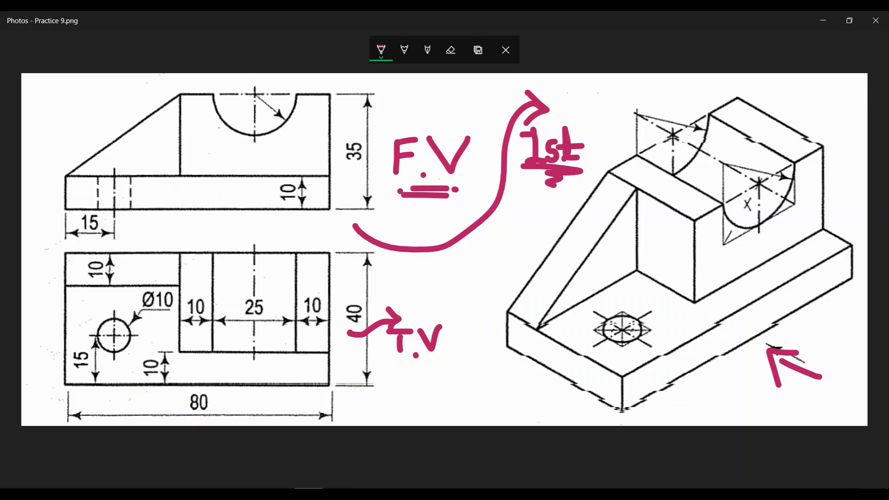
pyautogui.click(337, 495)
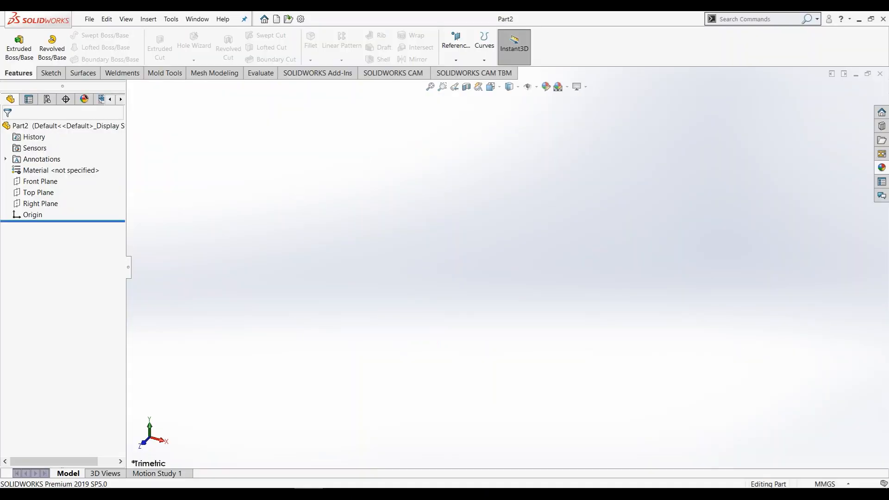
pyautogui.rightClick(40, 191)
pyautogui.click(48, 178)
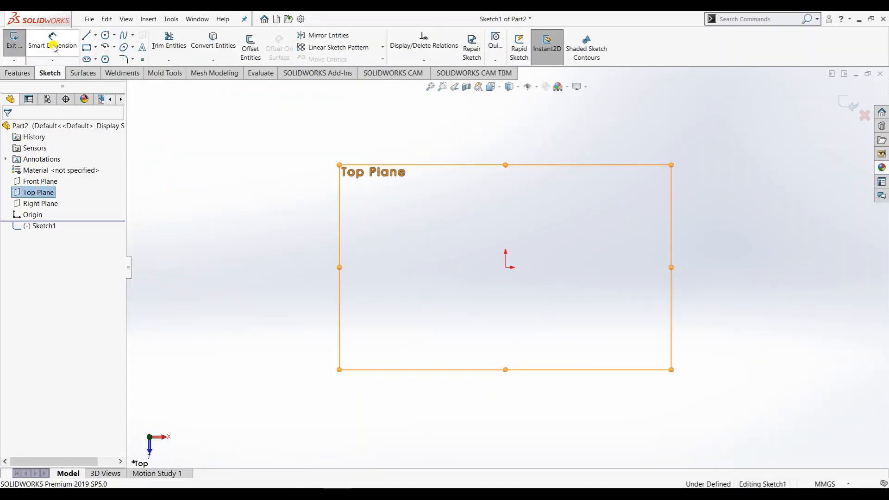
# Draw a center rectangle at the origin, 80 mm long and 40 mm wide, and show it in isometric view
pyautogui.click(86, 47)
pyautogui.click(95, 47)
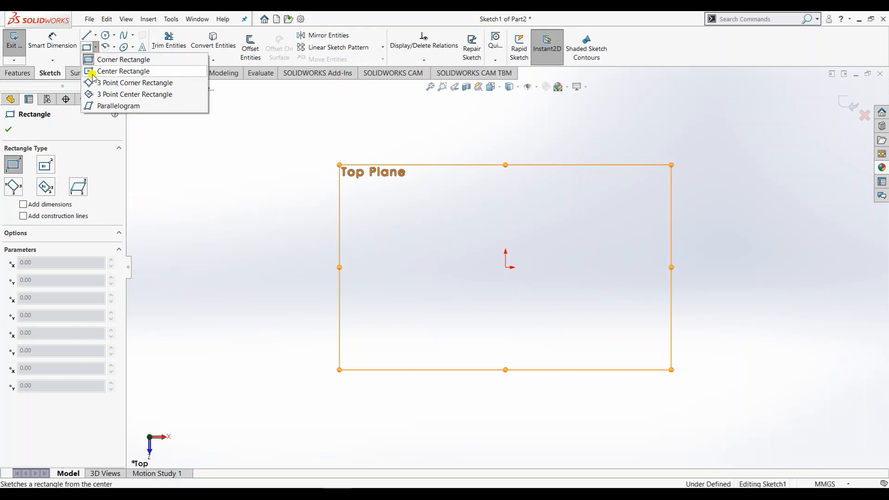
pyautogui.click(96, 71)
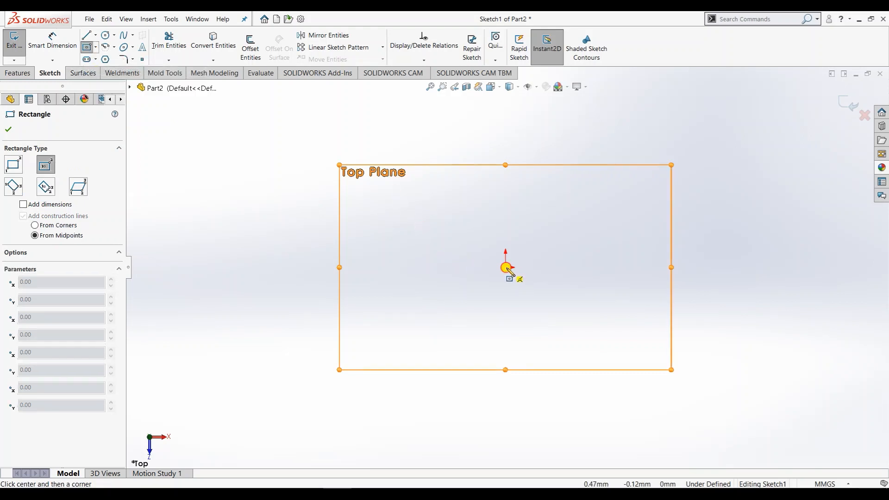
pyautogui.click(506, 268)
pyautogui.click(545, 179)
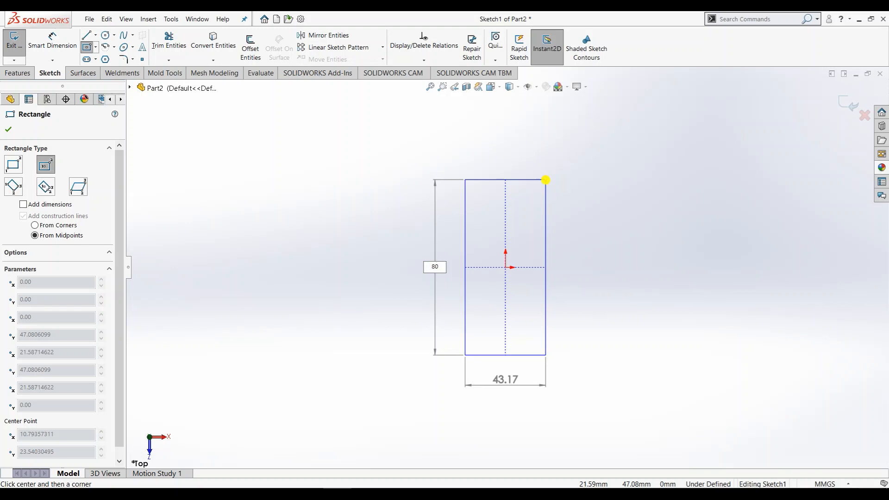
pyautogui.press('Return')
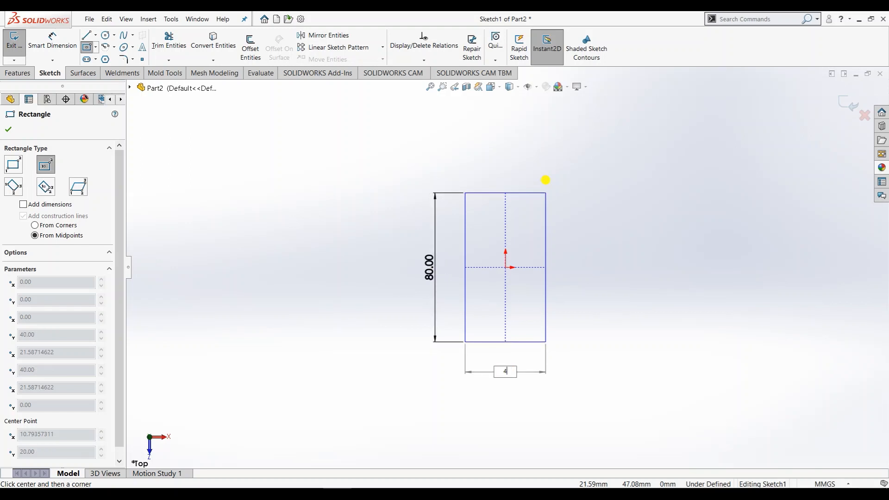
pyautogui.press('Return')
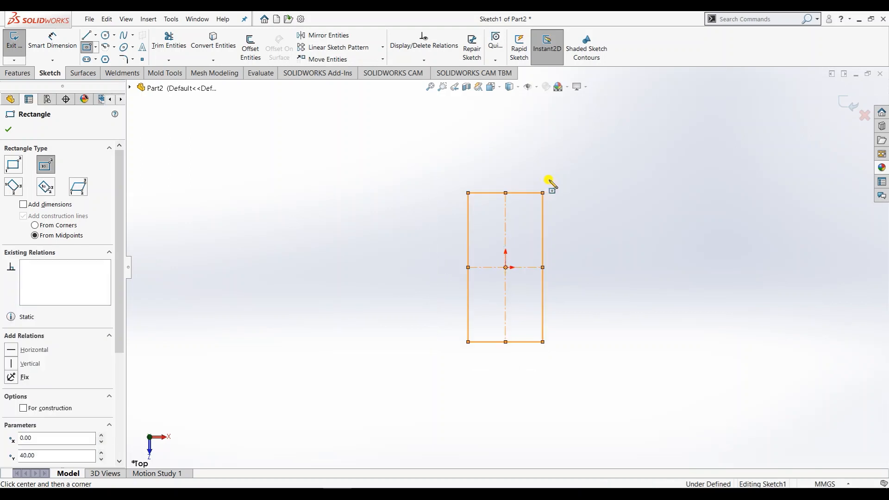
pyautogui.press('space')
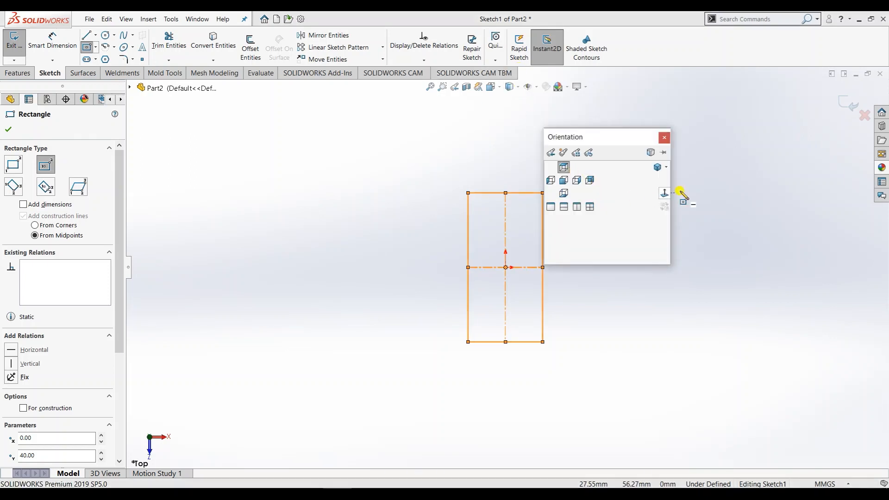
pyautogui.click(657, 166)
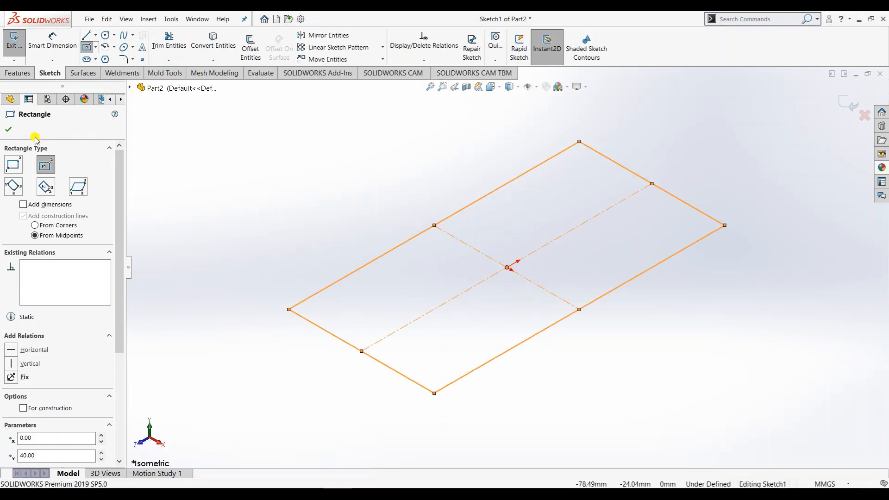
pyautogui.click(8, 132)
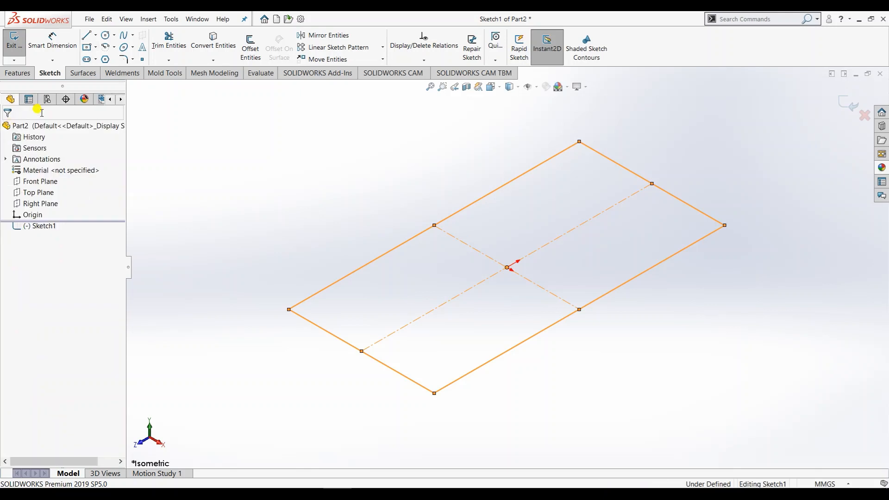
# Sketch a circle about 9.4 mm in diameter inside the rectangle, near its front corner
pyautogui.click(106, 36)
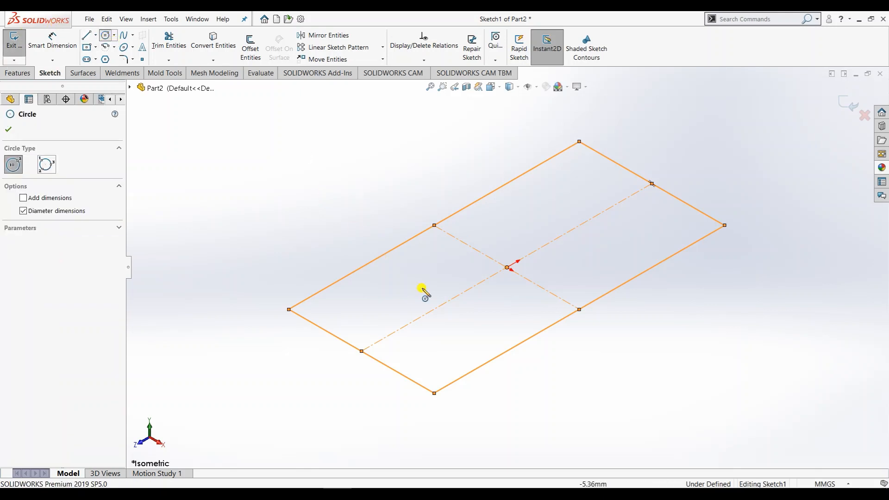
pyautogui.click(440, 332)
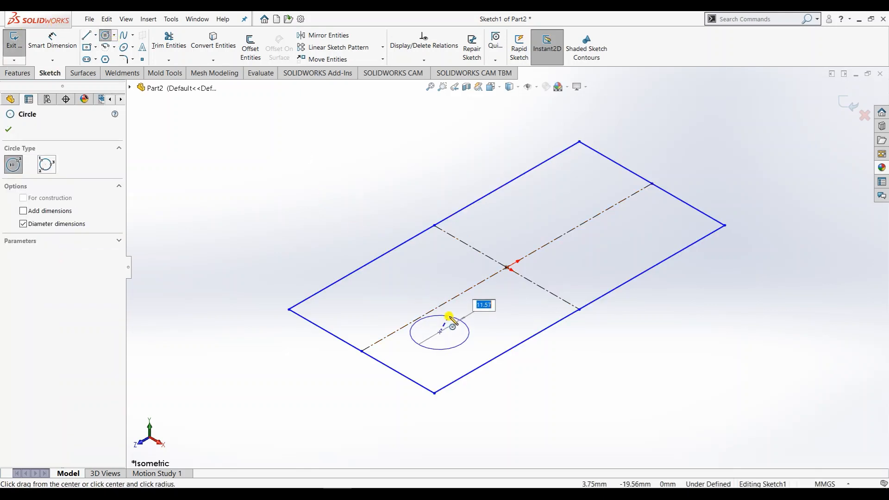
pyautogui.click(452, 320)
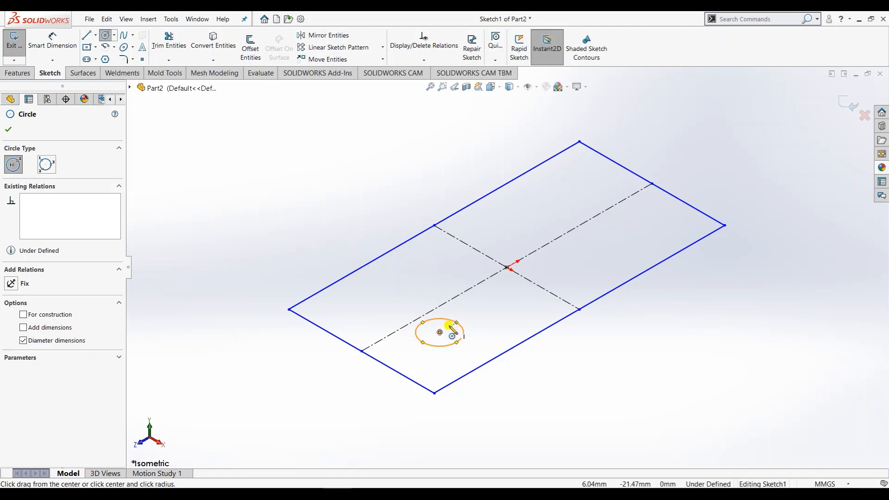
# Dimension the circle's diameter at 10 mm
pyautogui.click(52, 42)
pyautogui.click(452, 321)
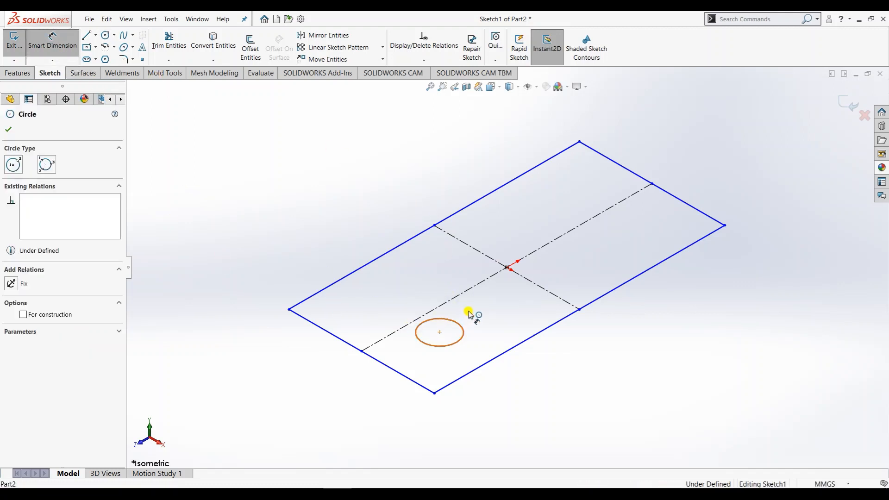
pyautogui.click(469, 310)
pyautogui.write('10')
pyautogui.press('Return')
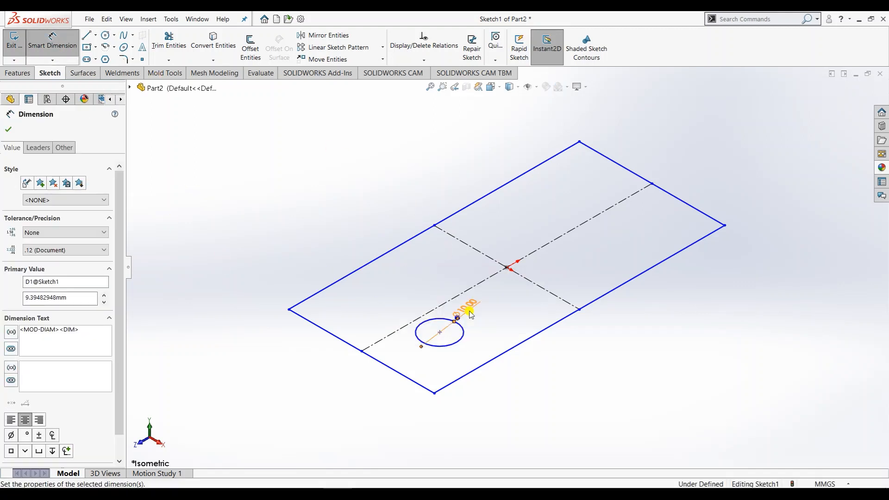
pyautogui.press('Escape')
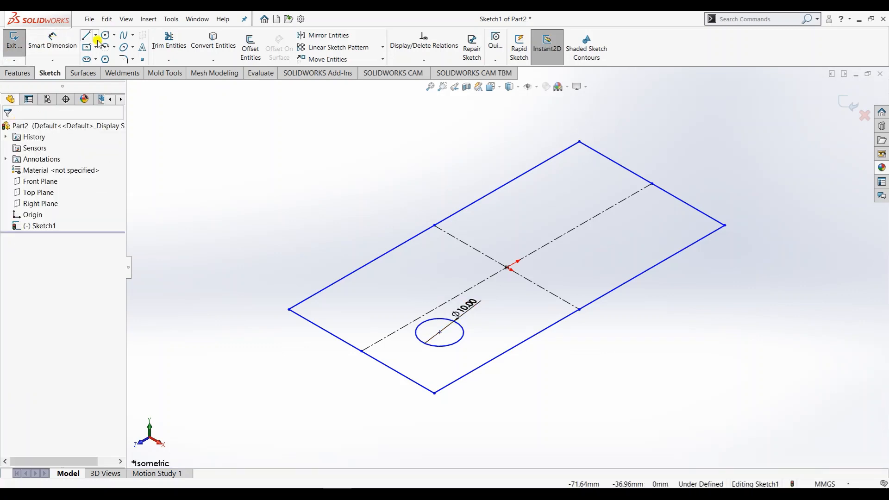
# Check the hole position in the reference drawing and dimension the circle's centre 15 mm from the rectangle's near short edge
pyautogui.click(308, 493)
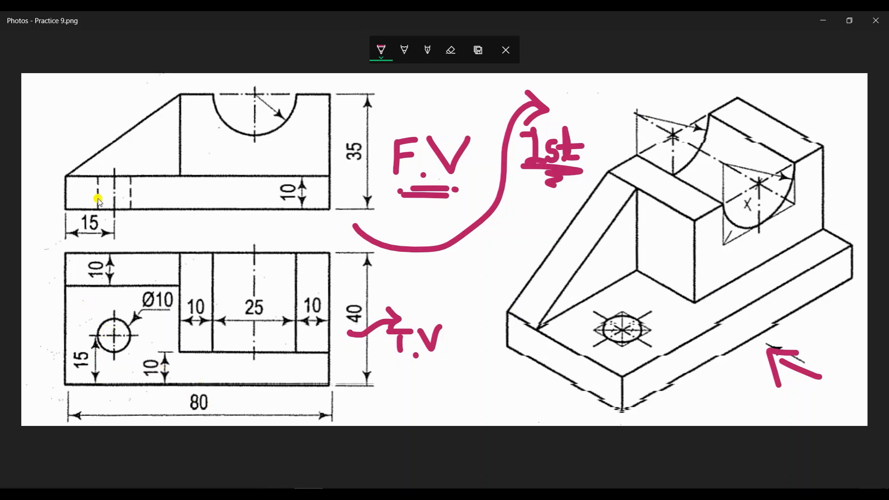
pyautogui.click(337, 494)
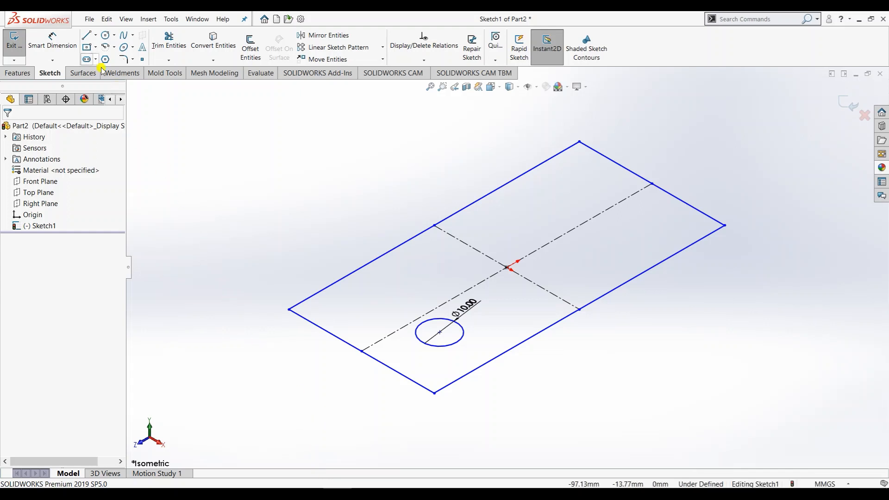
pyautogui.click(53, 44)
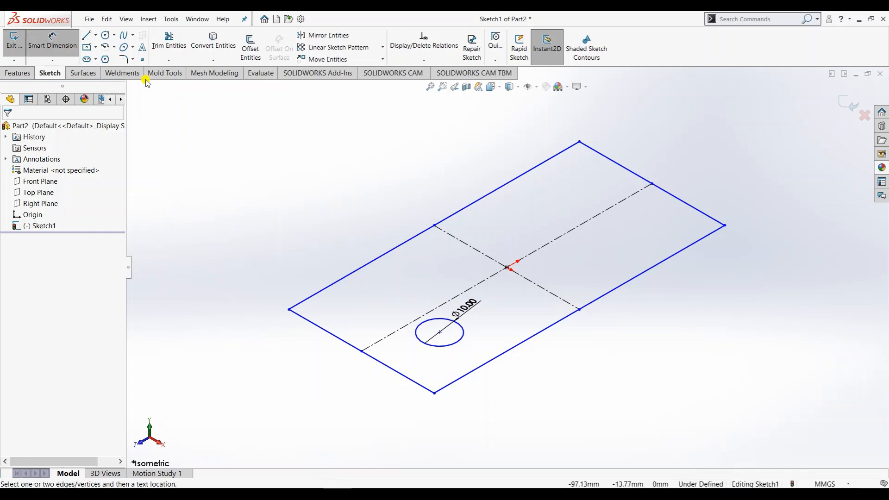
pyautogui.click(439, 333)
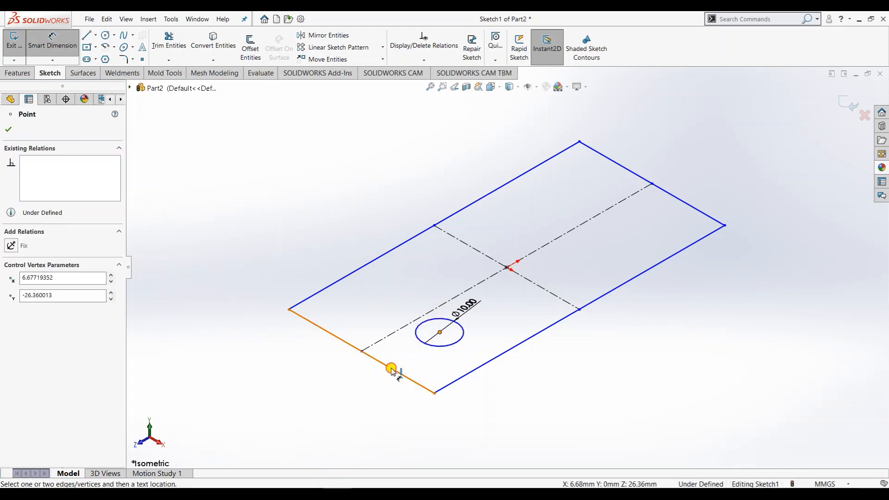
pyautogui.click(388, 366)
pyautogui.click(370, 396)
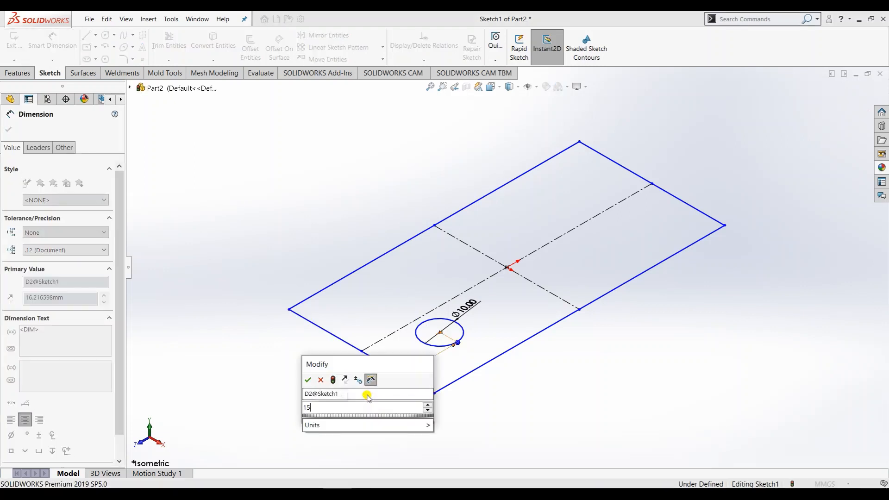
pyautogui.write('16')
pyautogui.press('Return')
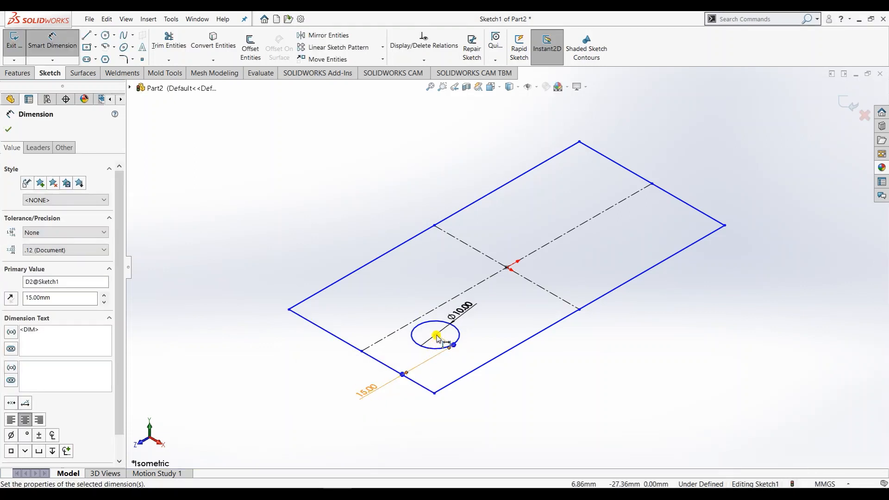
# Try to dimension the circle's centre from the rectangle's adjacent long edge, and undo the attempt
pyautogui.click(436, 335)
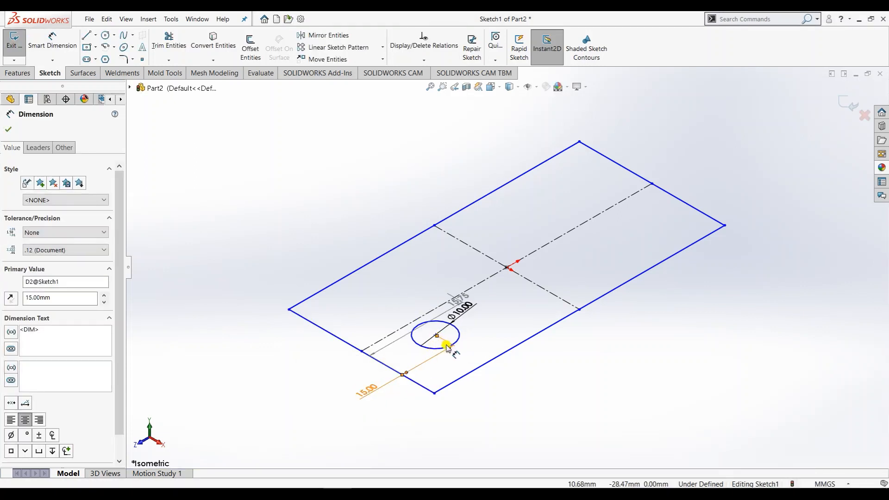
pyautogui.click(480, 368)
pyautogui.press('Escape')
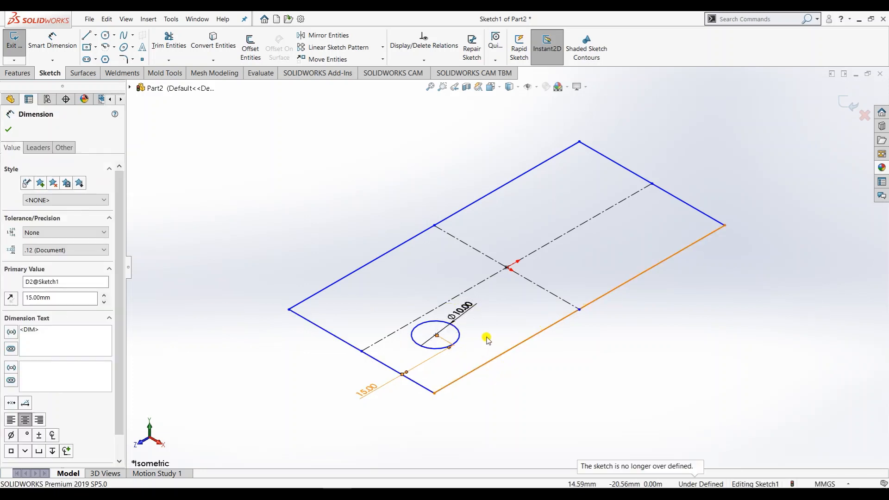
pyautogui.click(52, 41)
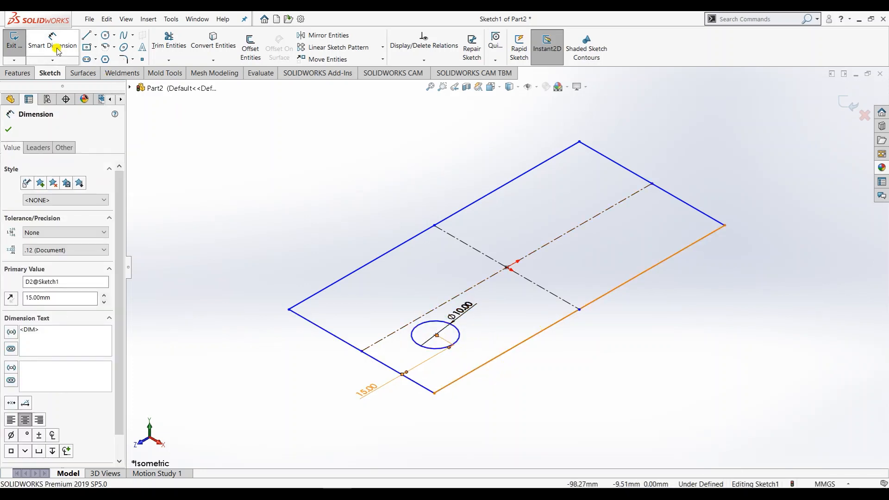
pyautogui.click(437, 337)
pyautogui.click(479, 370)
pyautogui.click(477, 369)
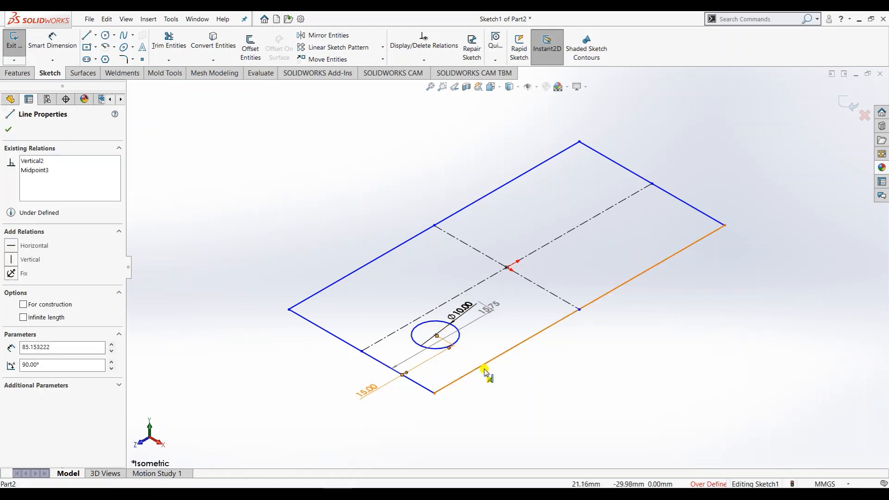
pyautogui.hotkey('ctrl', 'z')
# Dimension the circle's centre 15 mm from the rectangle's adjacent long edge
pyautogui.moveTo(472, 314)
pyautogui.mouseDown(button='middle')
pyautogui.moveTo(514, 337)
pyautogui.moveTo(510, 411)
pyautogui.moveTo(486, 401)
pyautogui.moveTo(496, 391)
pyautogui.mouseUp(button='middle')
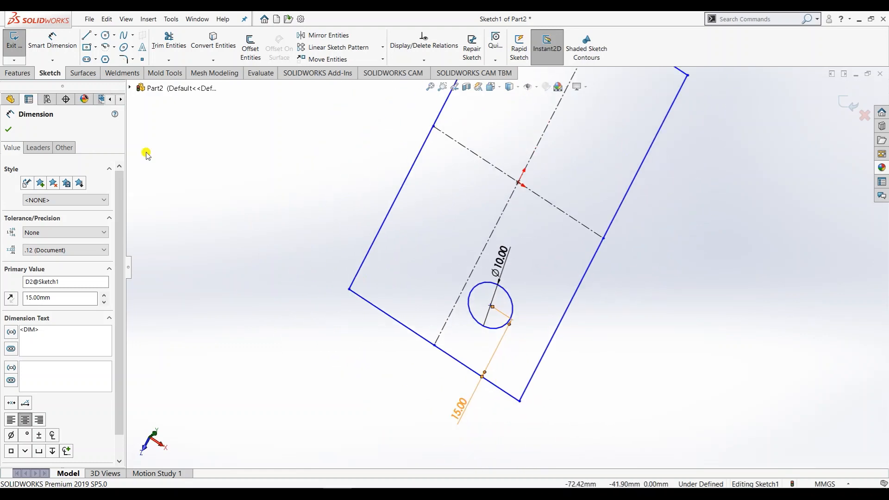
pyautogui.click(53, 41)
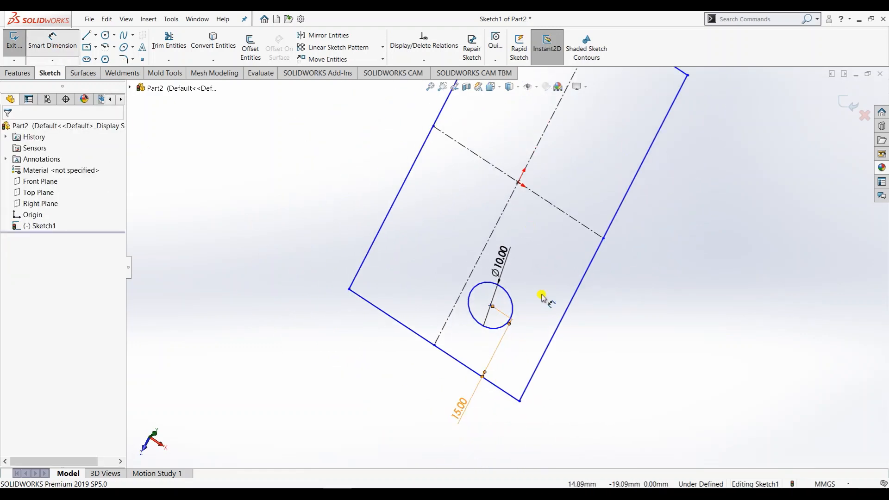
pyautogui.click(490, 306)
pyautogui.click(552, 337)
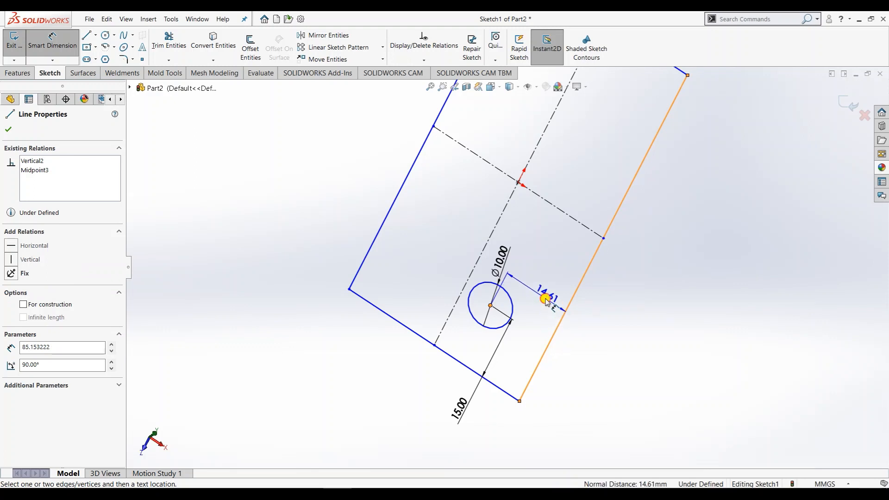
pyautogui.click(546, 301)
pyautogui.press('Return')
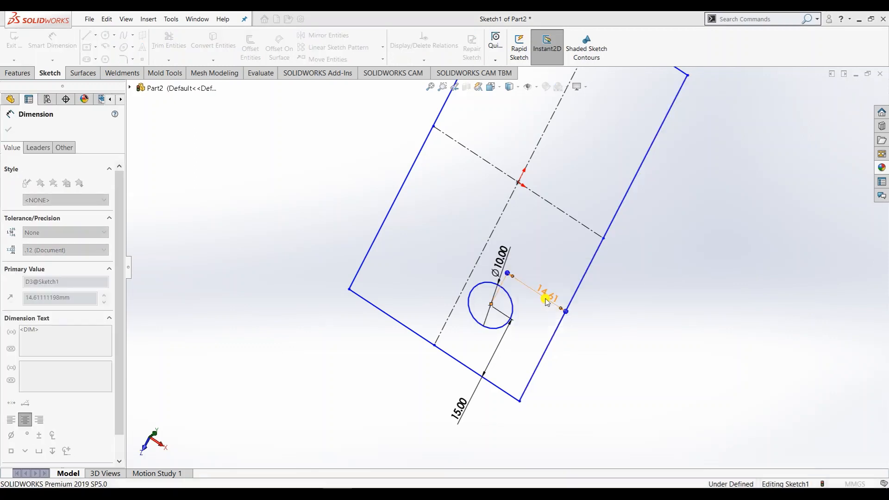
pyautogui.press('Escape')
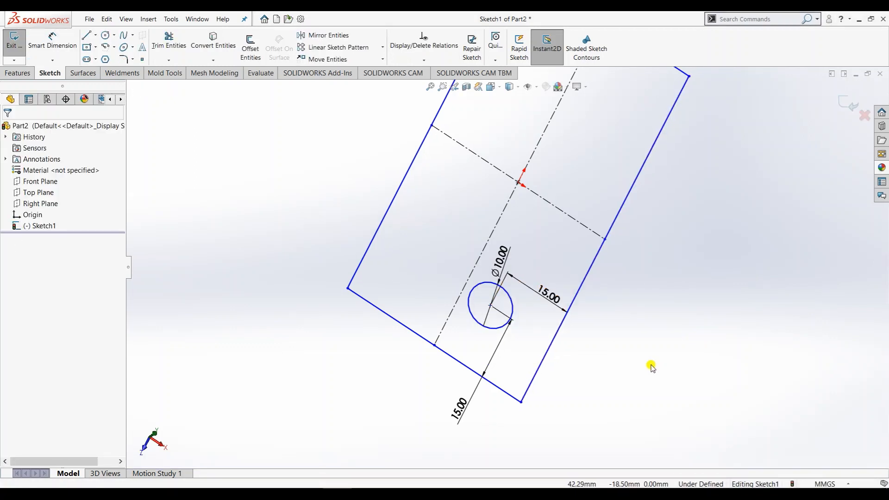
# Extrude the base sketch with its circular hole to a blind depth of 10 mm
pyautogui.moveTo(651, 366)
pyautogui.mouseDown(button='middle')
pyautogui.moveTo(573, 278)
pyautogui.moveTo(589, 316)
pyautogui.mouseUp(button='middle')
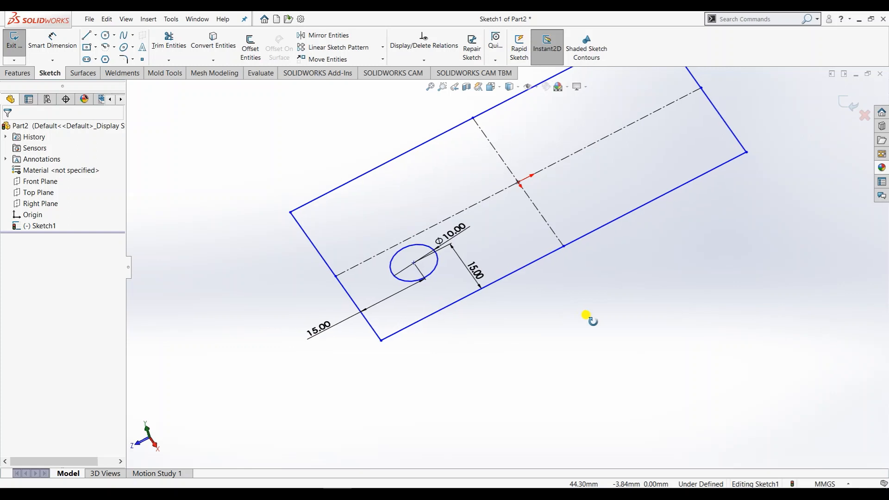
pyautogui.click(12, 72)
pyautogui.click(18, 47)
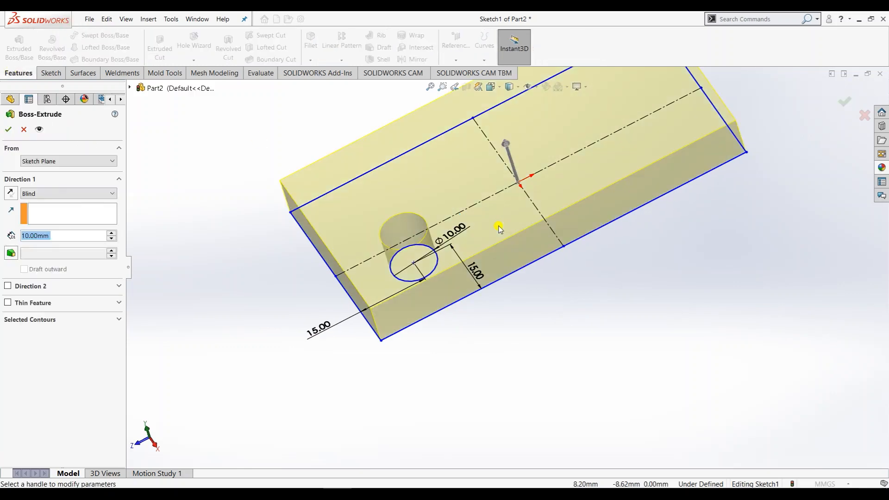
pyautogui.click(9, 133)
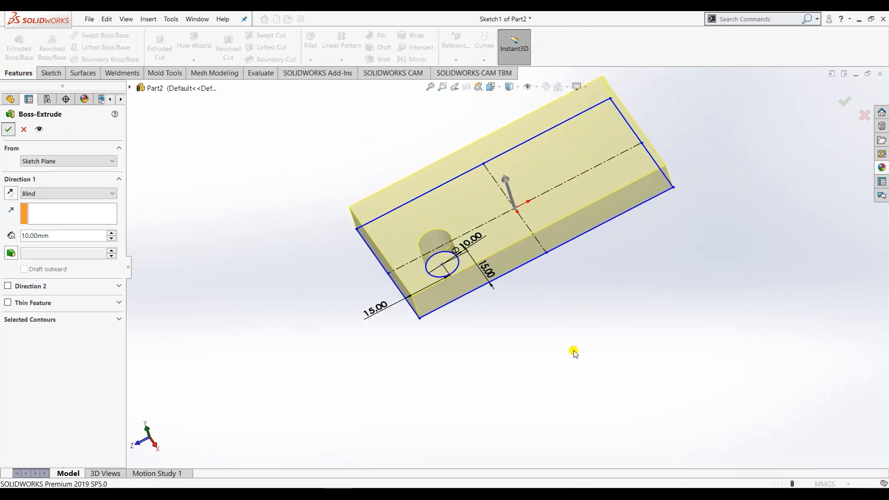
pyautogui.moveTo(537, 321); pyautogui.dragTo(478, 410, button='middle')
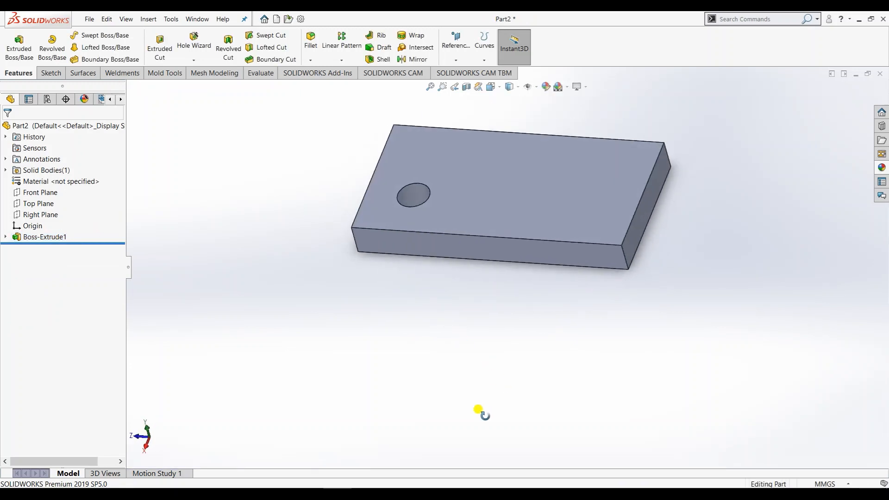
pyautogui.press('space')
pyautogui.click(594, 384)
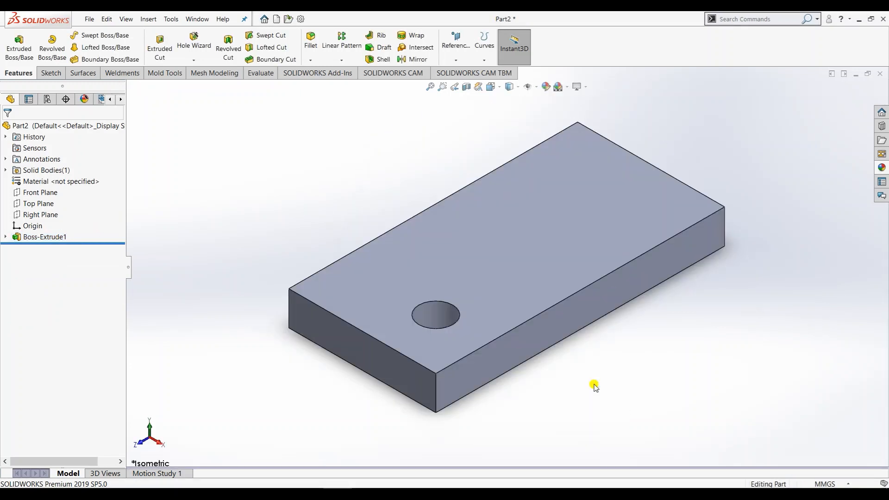
# Check the reference drawing and sketch a corner rectangle 45 mm long and about 30 mm wide on the plate's top face, from the corner diagonal to the hole
pyautogui.rightClick(512, 232)
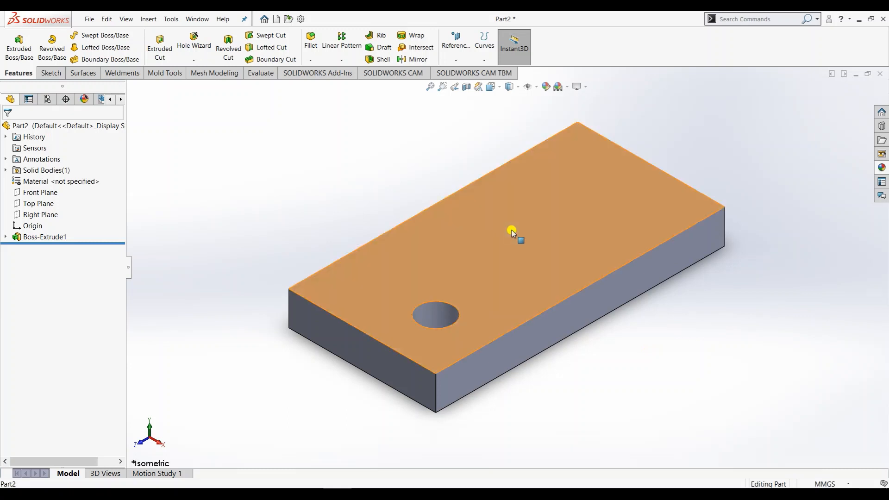
pyautogui.click(533, 217)
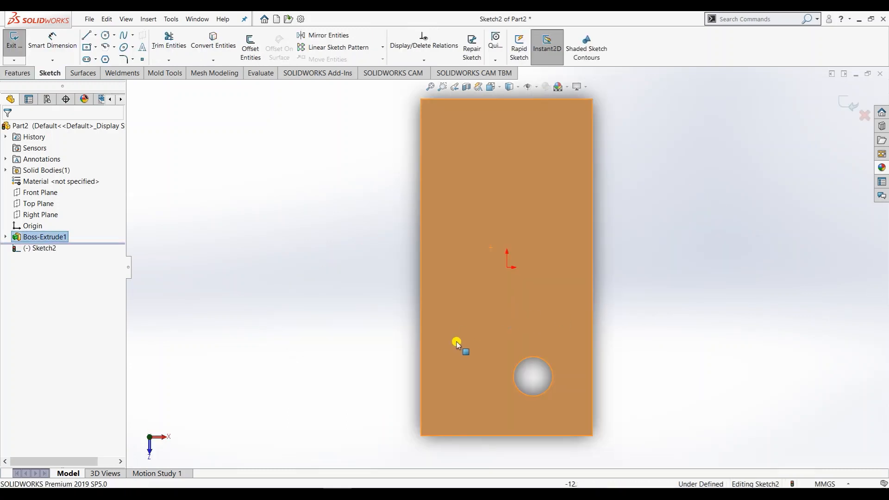
pyautogui.click(96, 47)
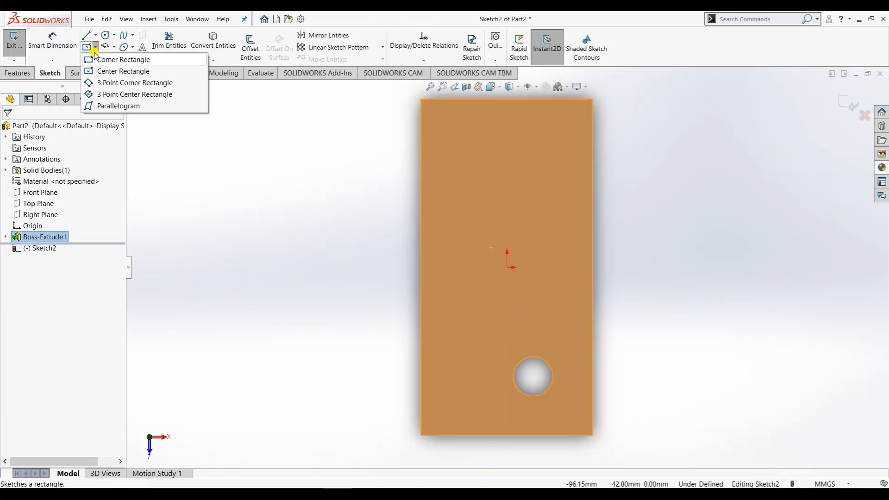
pyautogui.click(98, 60)
pyautogui.click(422, 100)
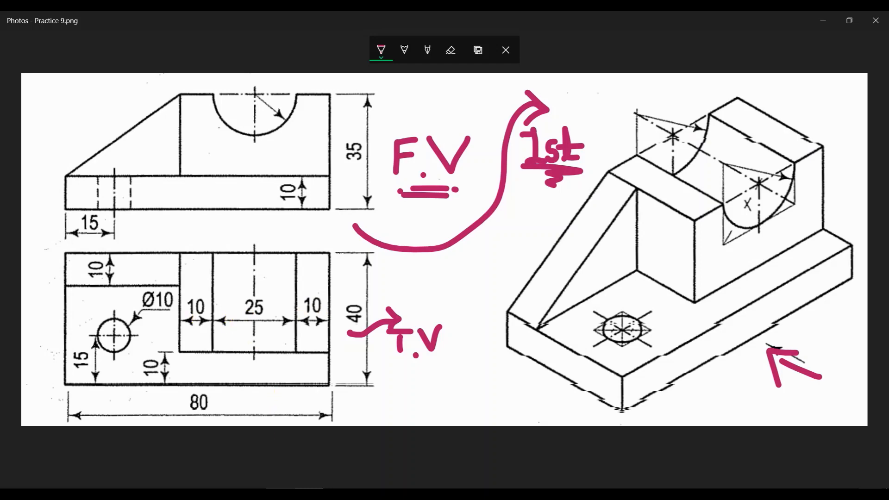
pyautogui.click(307, 472)
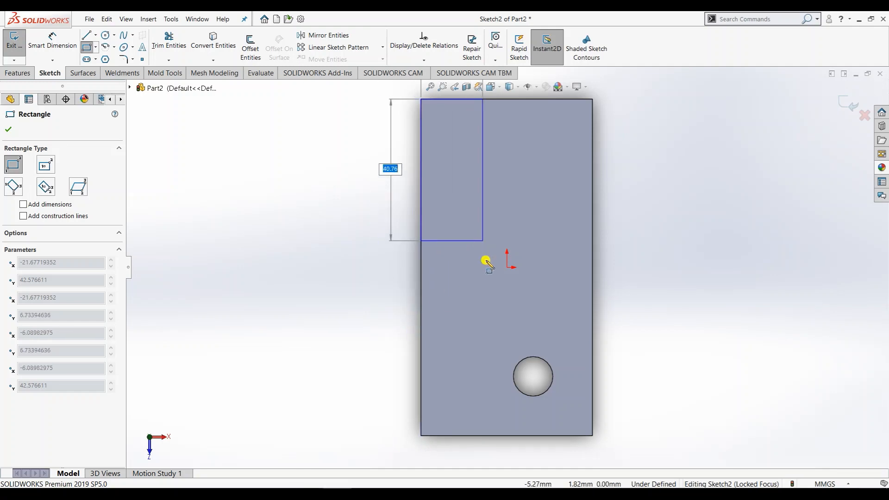
pyautogui.click(308, 493)
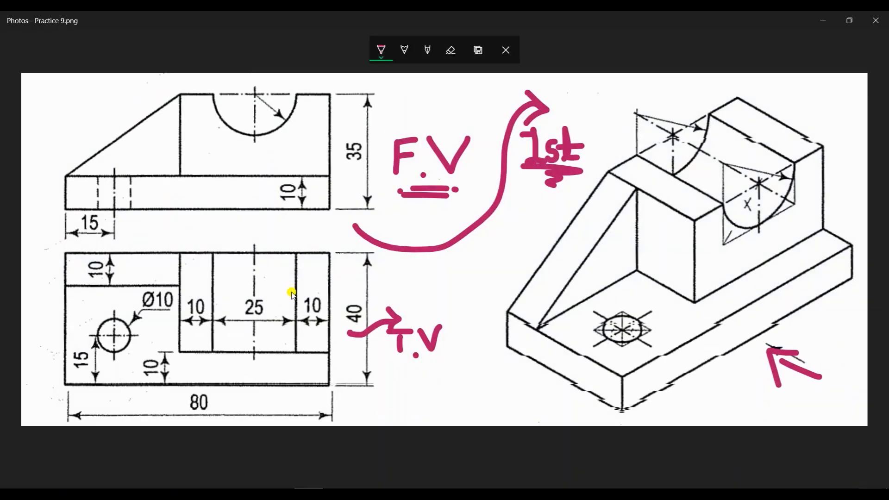
pyautogui.click(309, 493)
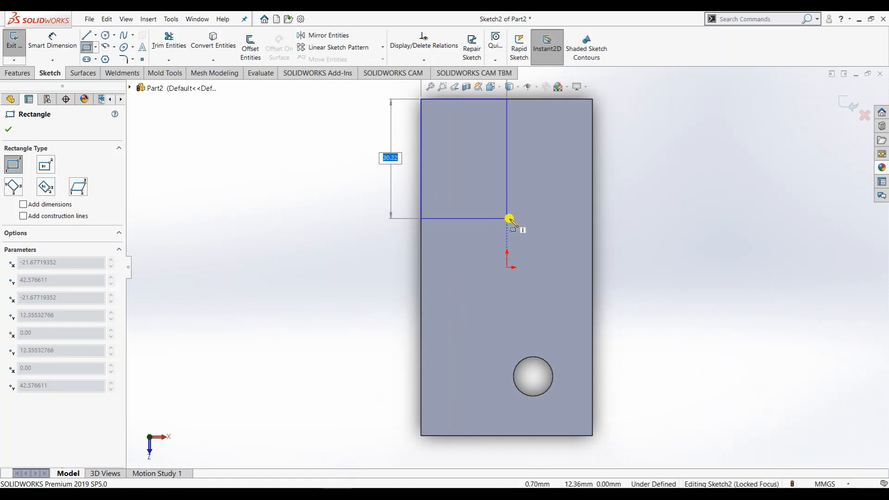
pyautogui.press('Return')
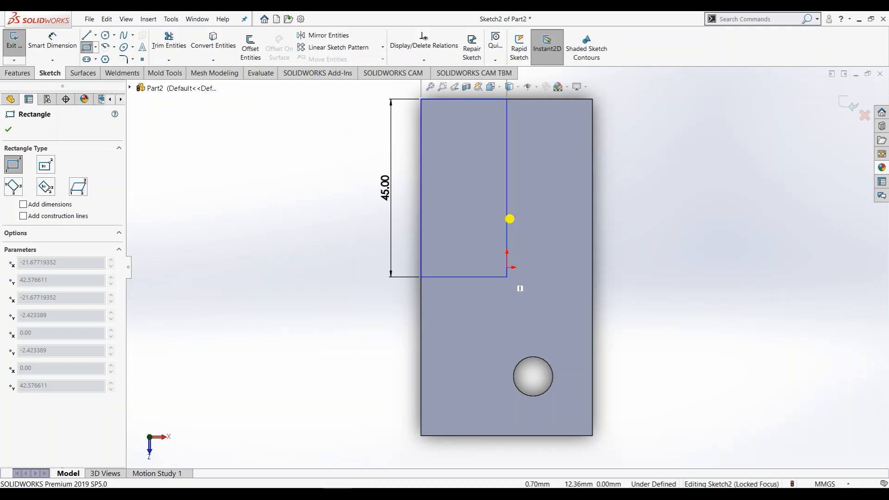
pyautogui.click(509, 219)
pyautogui.press('Escape')
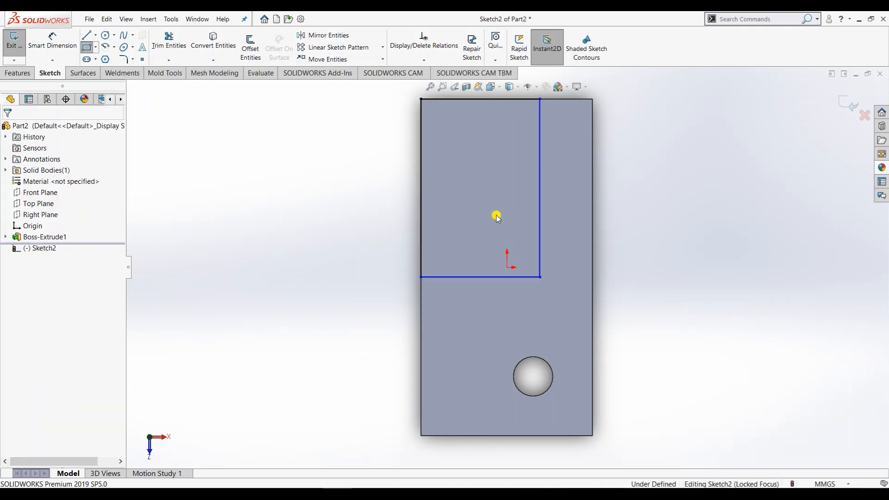
# Extrude the rectangle upward from the plate to a blind depth of 25 mm, merged with the plate
pyautogui.click(18, 72)
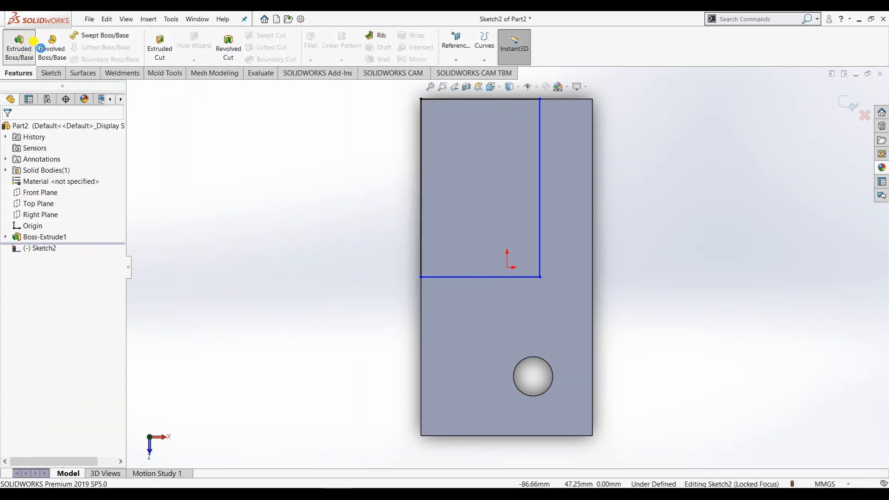
pyautogui.click(19, 47)
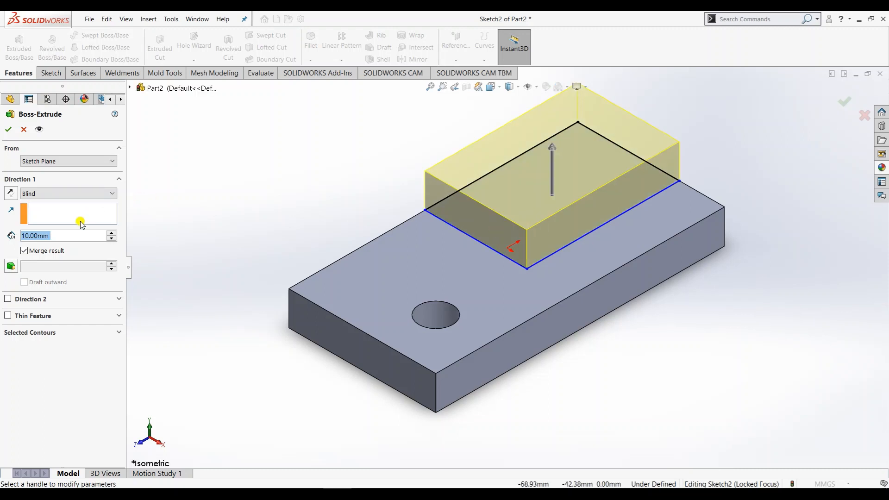
pyautogui.write('25')
pyautogui.press('Return')
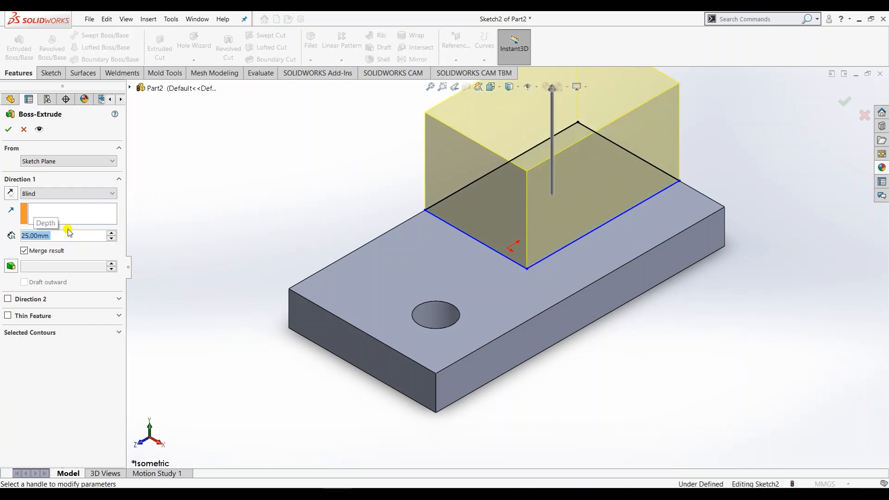
pyautogui.click(8, 129)
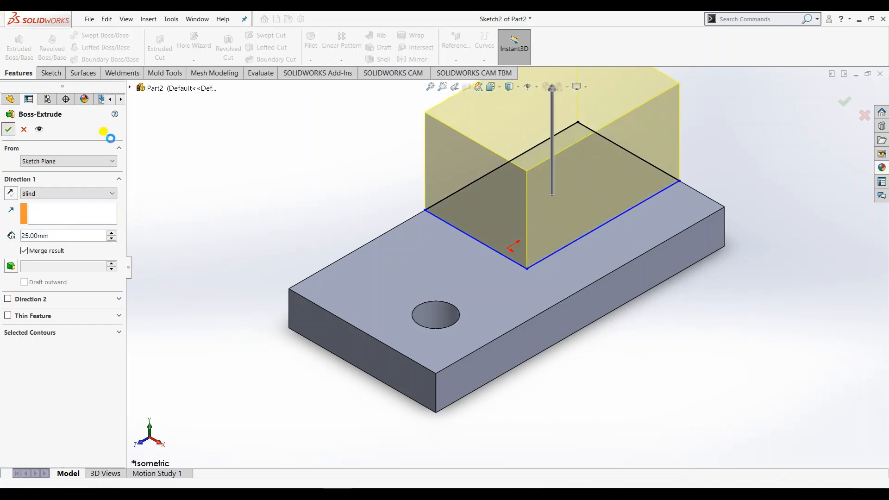
pyautogui.moveTo(375, 198); pyautogui.dragTo(303, 324, button='middle')
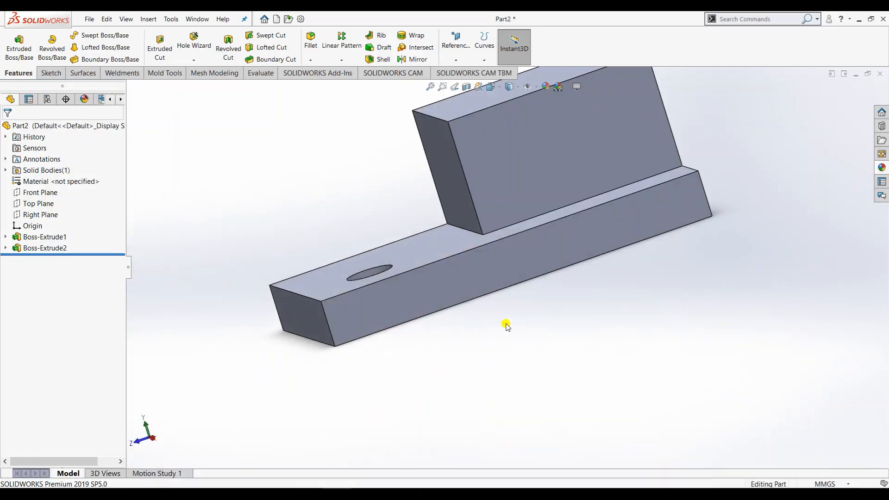
pyautogui.moveTo(508, 324)
pyautogui.mouseDown(button='middle')
pyautogui.moveTo(569, 268)
pyautogui.moveTo(582, 192)
pyautogui.moveTo(537, 185)
pyautogui.moveTo(532, 222)
pyautogui.mouseUp(button='middle')
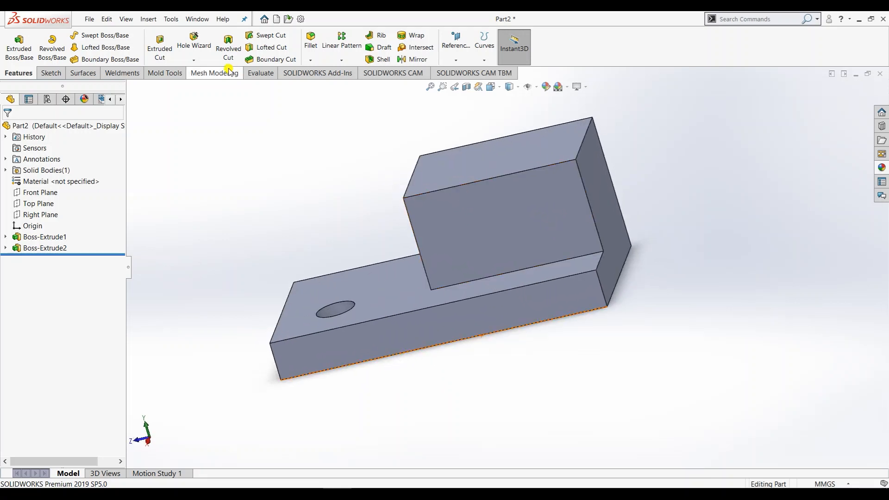
pyautogui.click(51, 72)
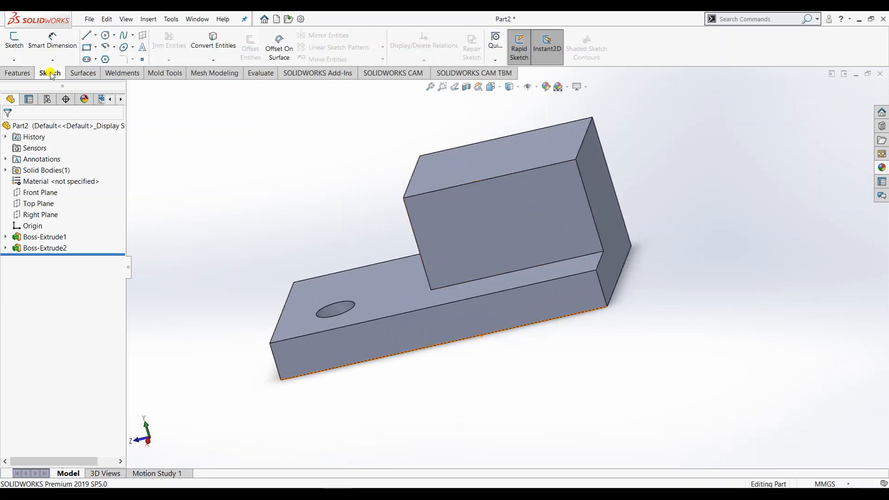
pyautogui.click(114, 47)
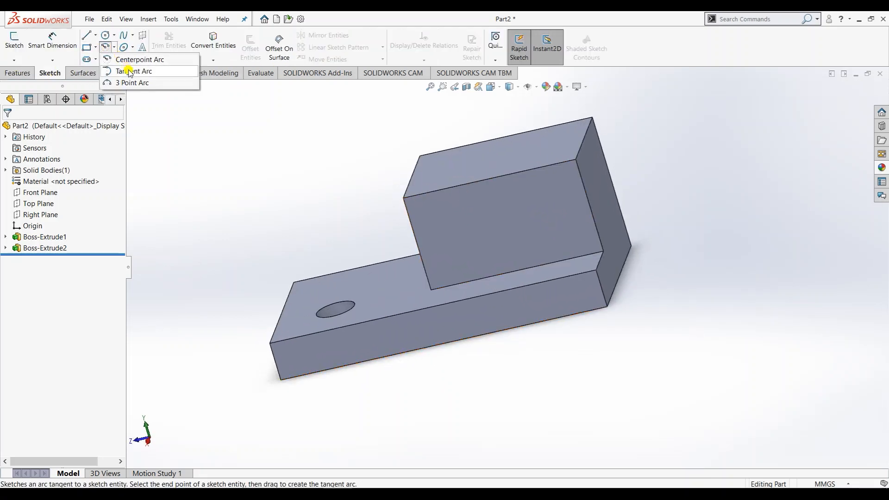
pyautogui.click(130, 59)
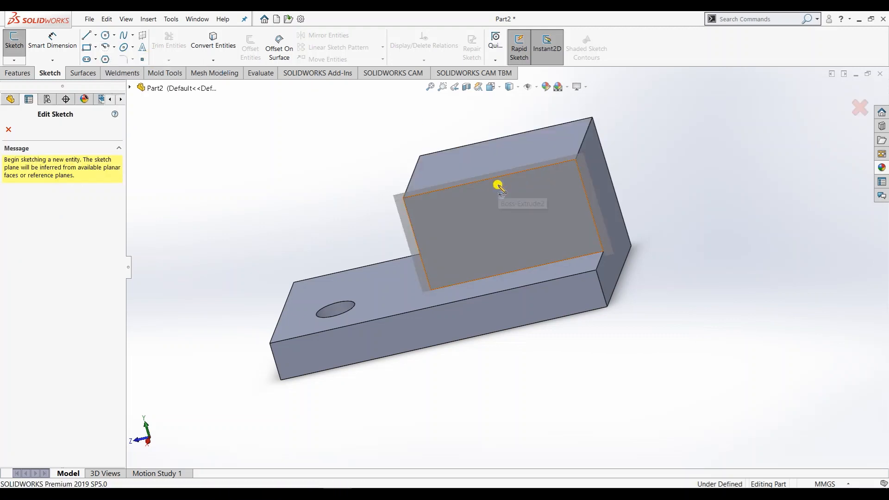
pyautogui.click(9, 129)
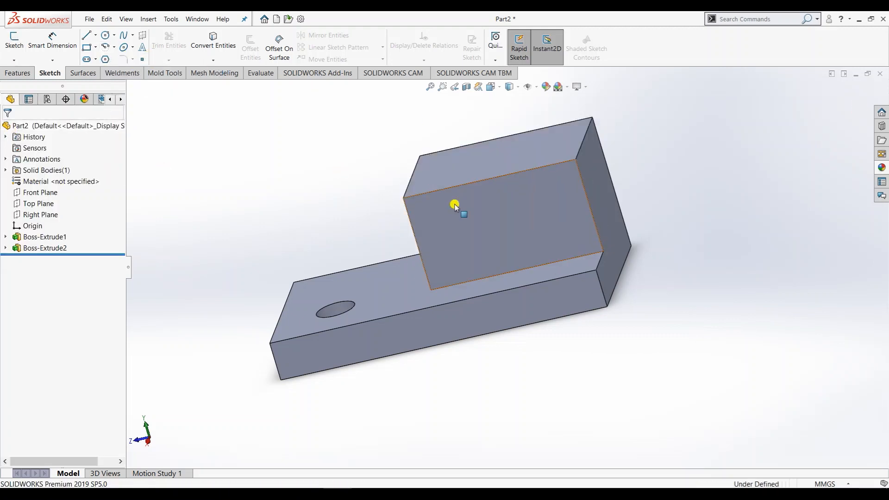
# Start a sketch on the raised block's long side face, above the plate's exposed ledge
pyautogui.rightClick(487, 212)
pyautogui.click(508, 196)
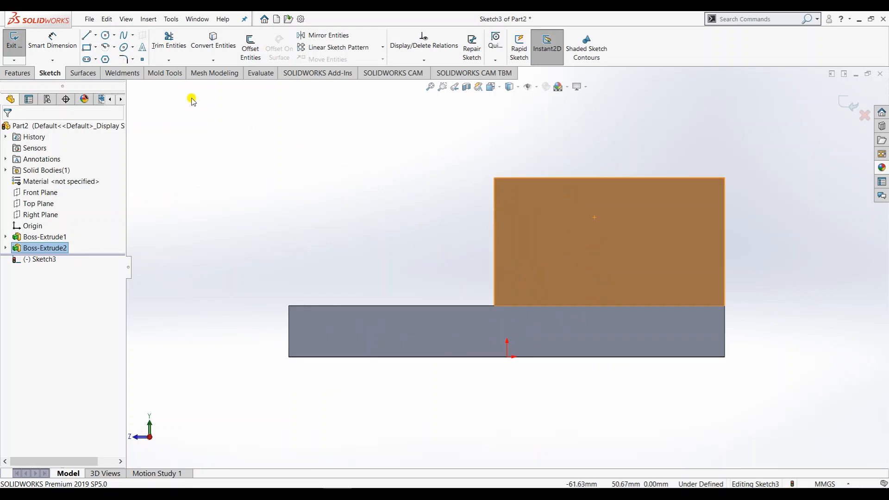
# Try to draw a centrepoint arc on the block's side face, centred on the midpoint of its upper edge
pyautogui.click(114, 35)
pyautogui.click(116, 59)
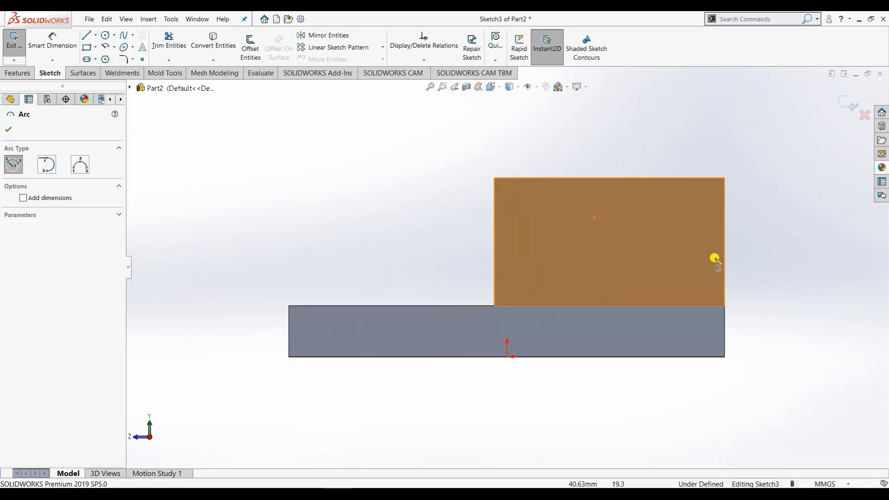
pyautogui.click(610, 178)
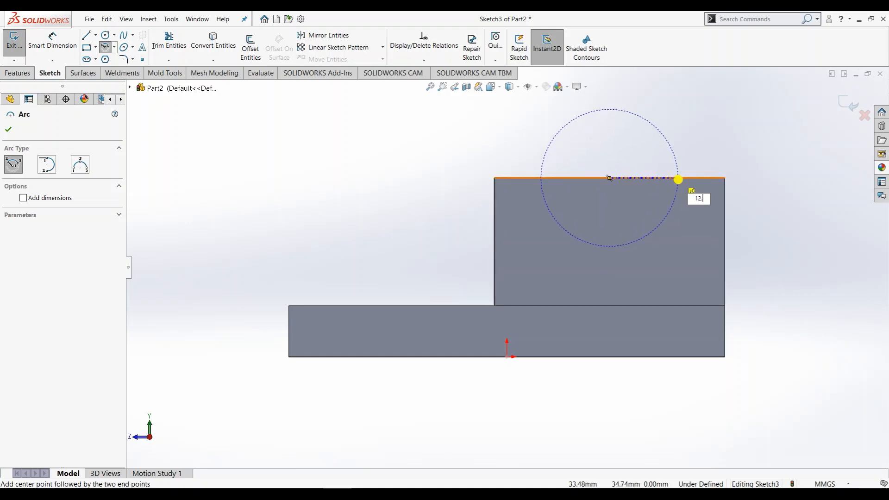
pyautogui.press('Return')
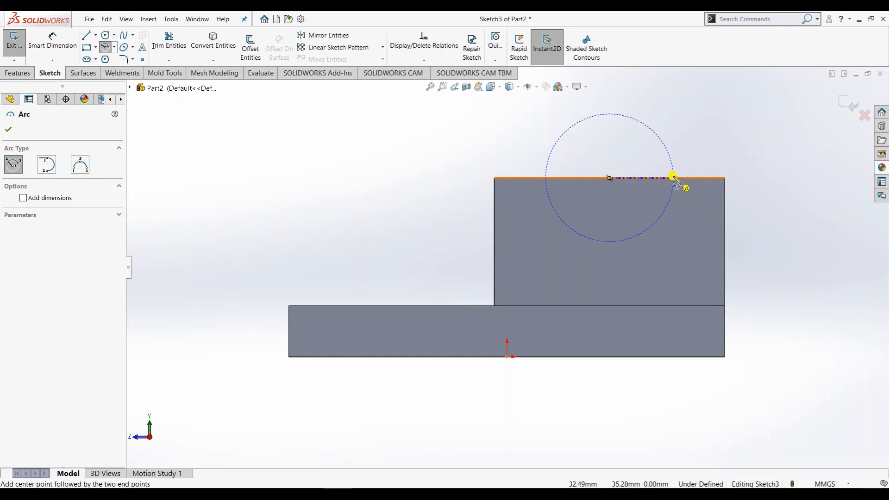
pyautogui.click(672, 178)
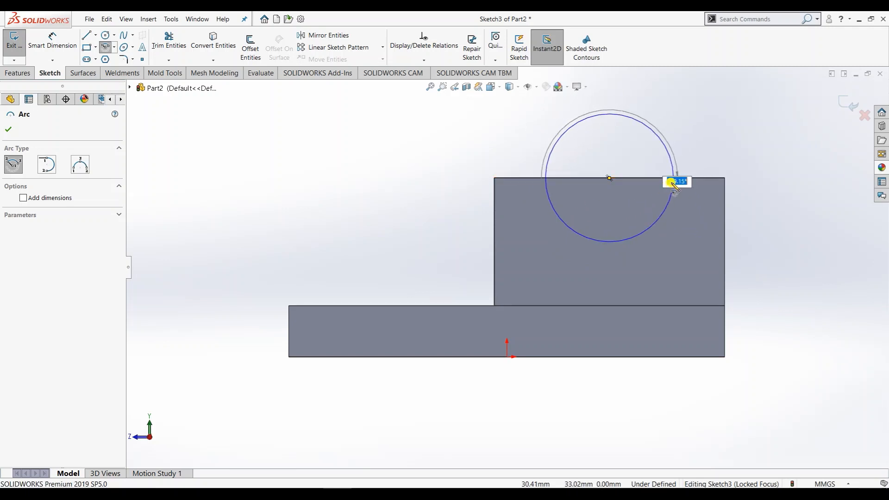
pyautogui.press('Escape')
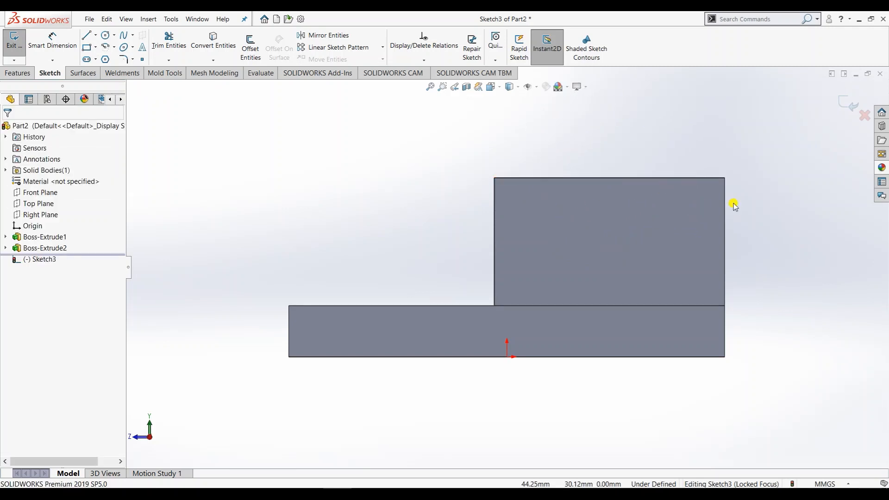
# Sketch a downward semicircular arc about 22 mm across, centred on the midpoint of the block's upper edge, and close it with a horizontal line
pyautogui.click(108, 46)
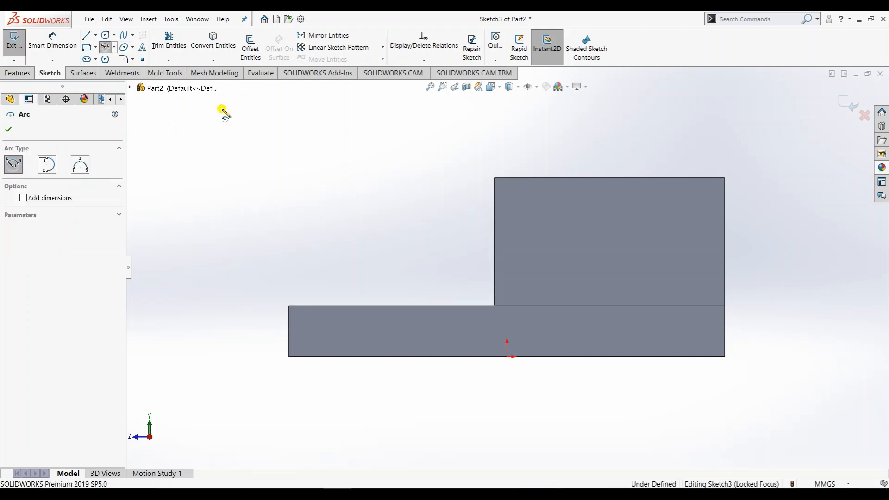
pyautogui.click(609, 179)
pyautogui.click(553, 177)
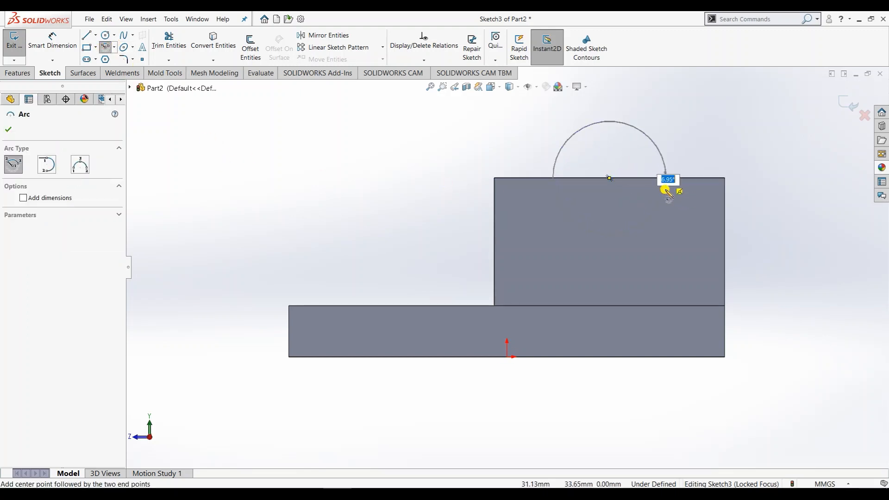
pyautogui.click(555, 183)
pyautogui.press('Escape')
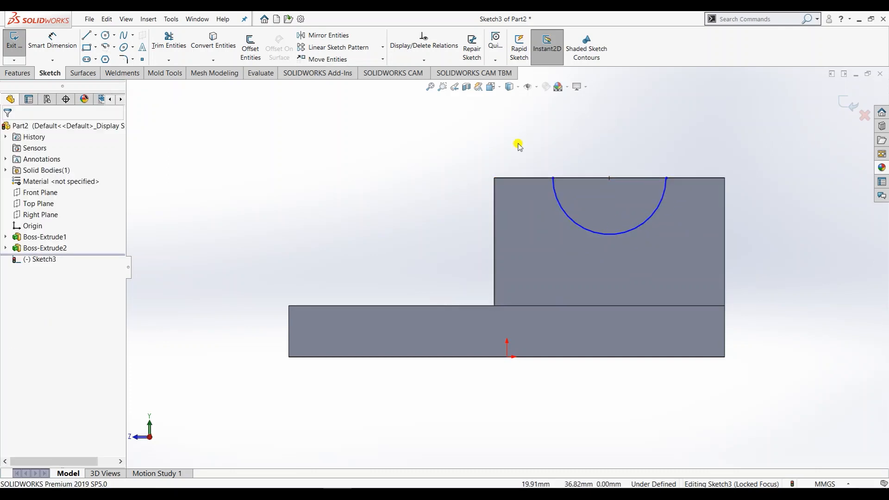
pyautogui.click(86, 35)
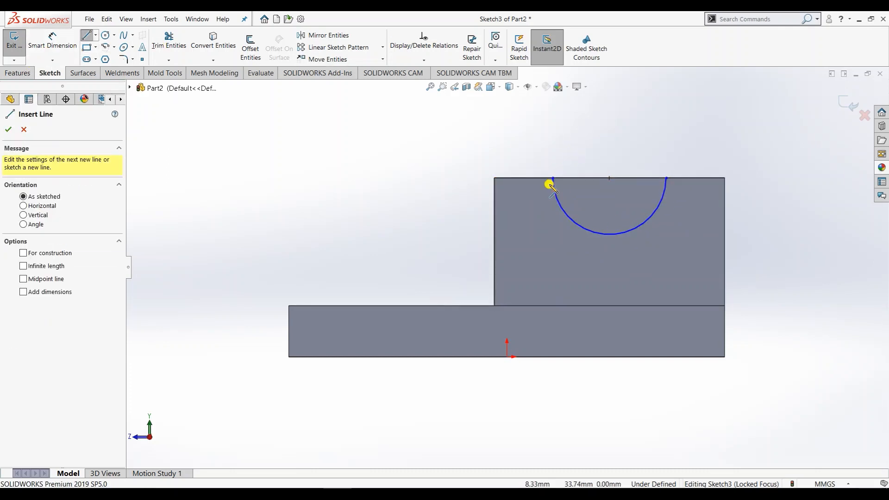
pyautogui.moveTo(554, 178); pyautogui.dragTo(666, 178)
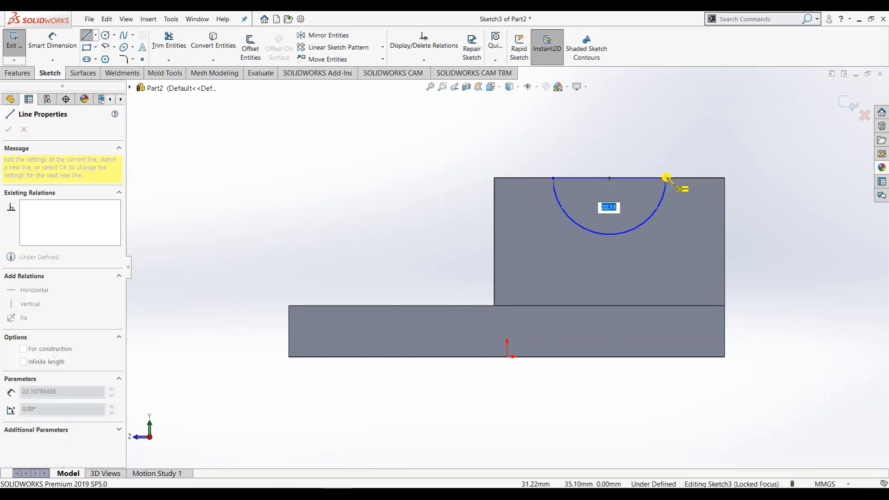
pyautogui.press('Escape')
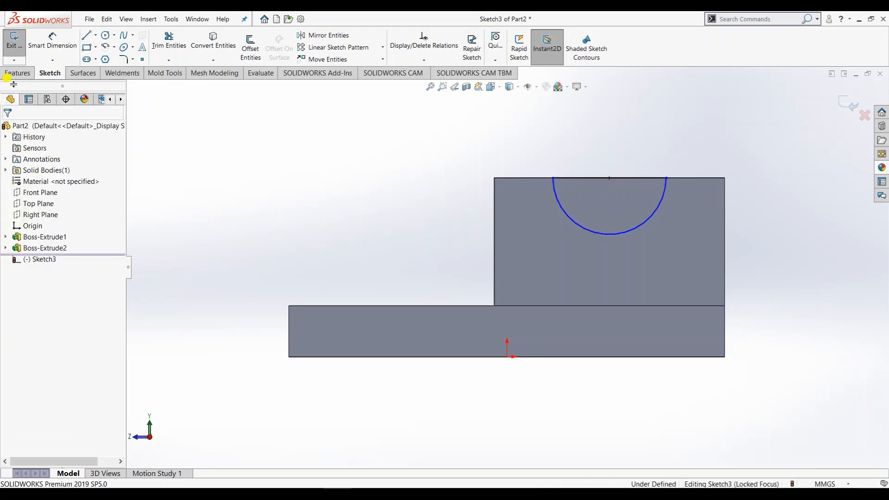
# Cut the closed semicircle through the raised block with an extruded cut set to Through All - Both
pyautogui.click(22, 73)
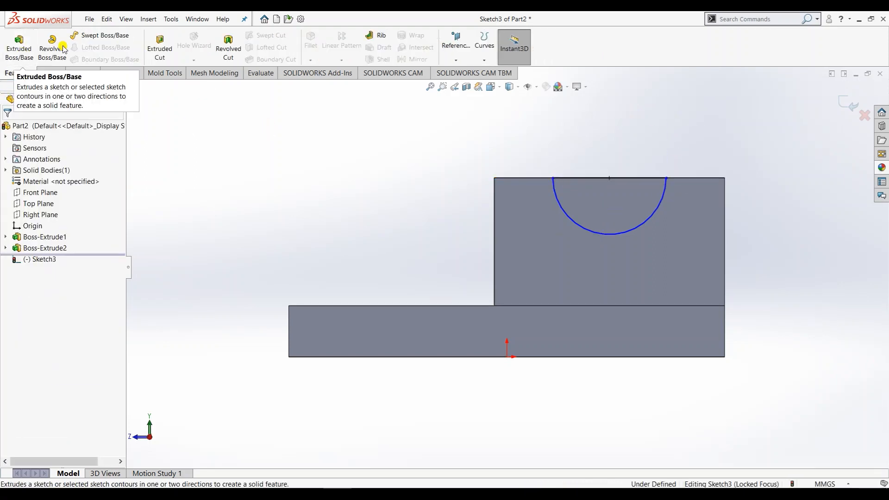
pyautogui.click(156, 44)
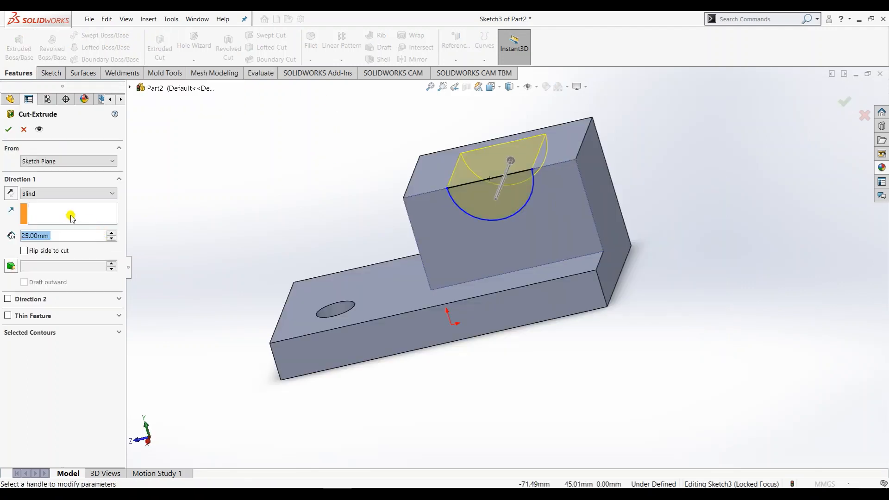
pyautogui.click(76, 194)
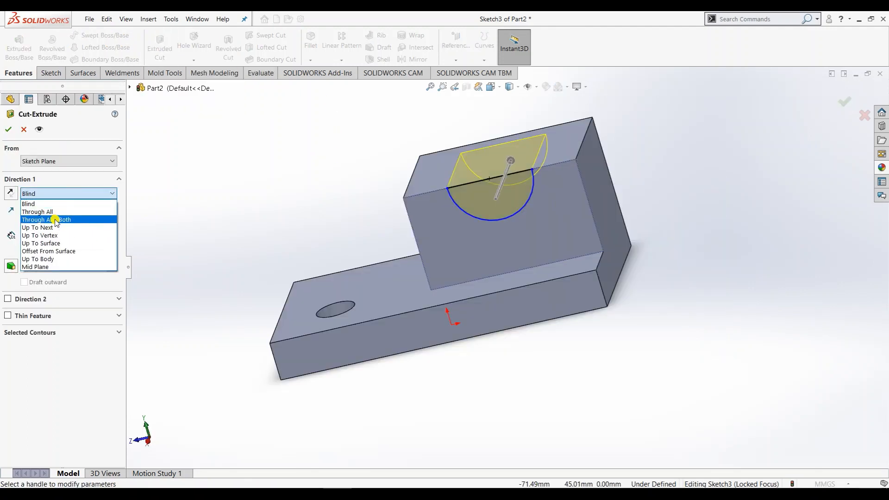
pyautogui.click(55, 220)
pyautogui.click(8, 131)
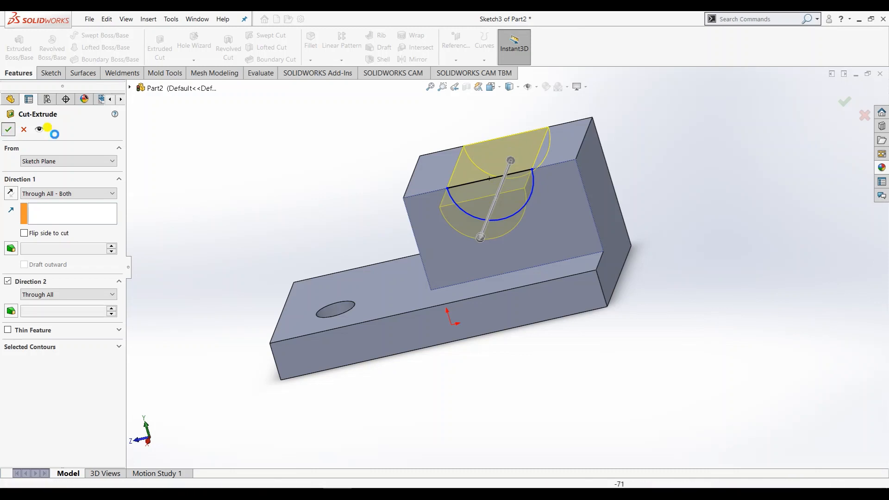
# On the bracket's flush long side face, sketch a sloping line from the block's upper corner to the plate's upper end corner
pyautogui.moveTo(308, 173); pyautogui.dragTo(369, 250, button='middle')
pyautogui.rightClick(367, 248)
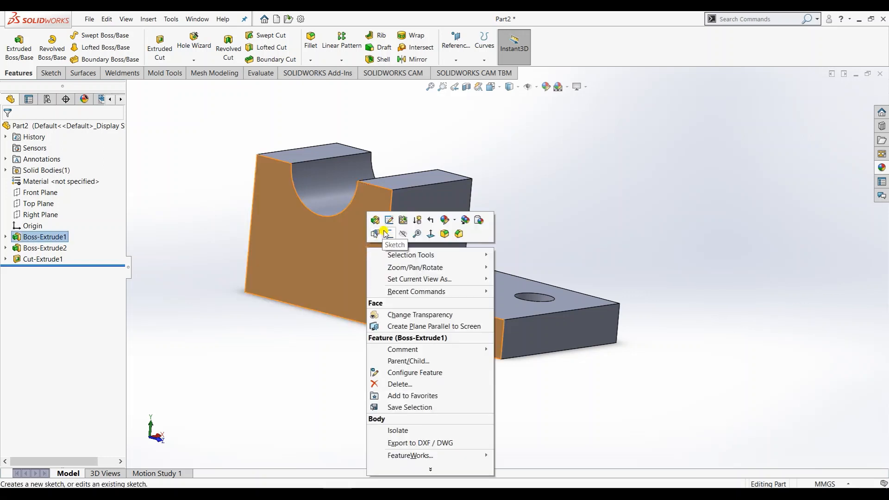
pyautogui.click(389, 233)
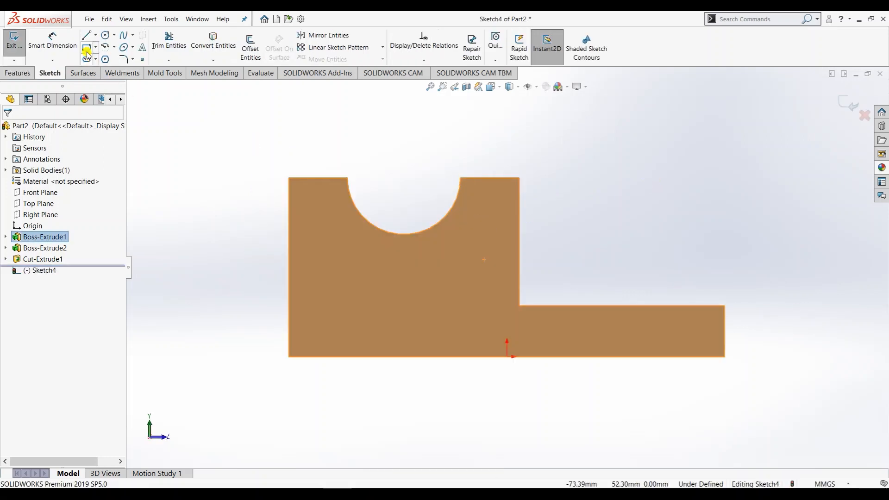
pyautogui.click(86, 35)
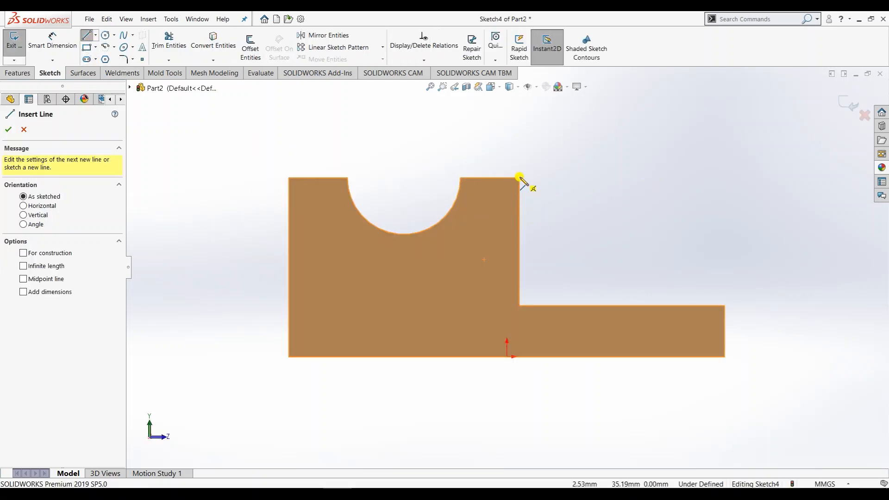
pyautogui.click(520, 177)
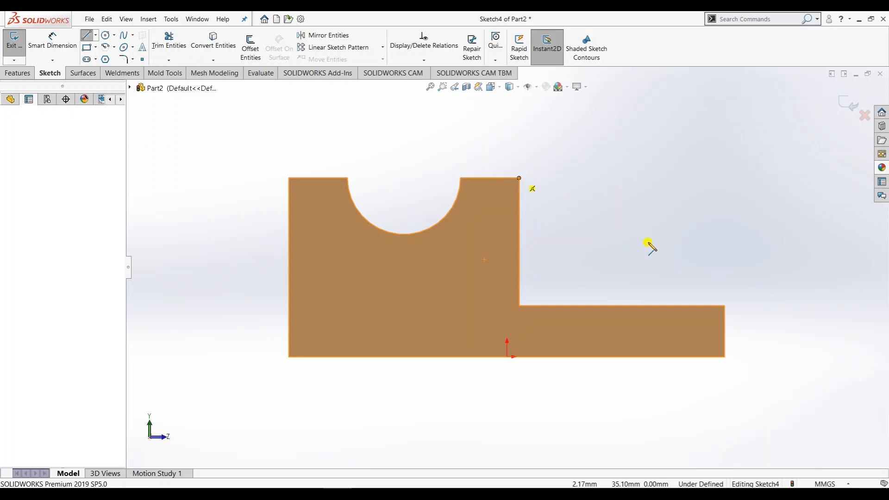
pyautogui.click(724, 306)
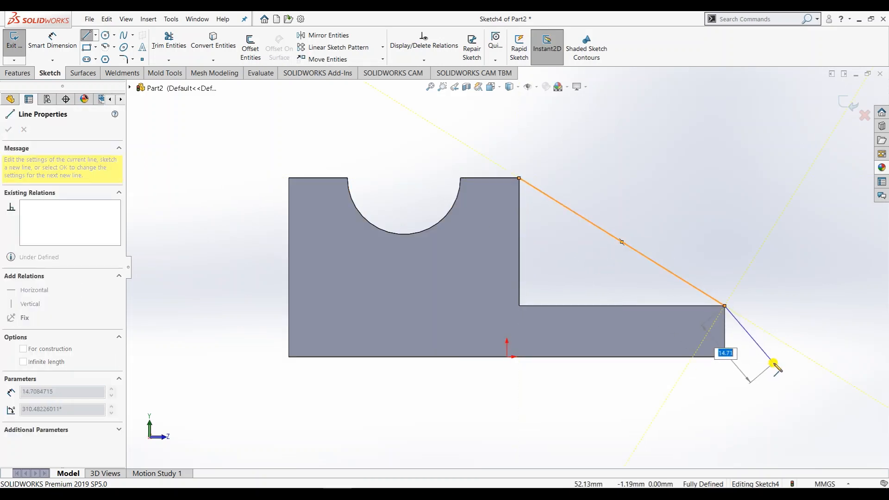
pyautogui.press('Escape')
# Create a 10 mm thick rib from the sloping line, thickened to the inner side only, checking the thickness against the reference drawing
pyautogui.moveTo(774, 301); pyautogui.dragTo(666, 324, button='middle')
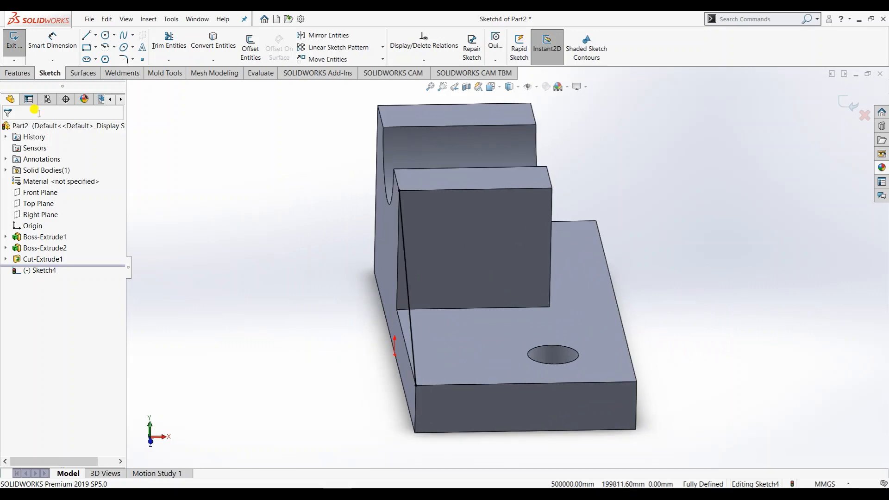
pyautogui.click(17, 73)
pyautogui.click(372, 41)
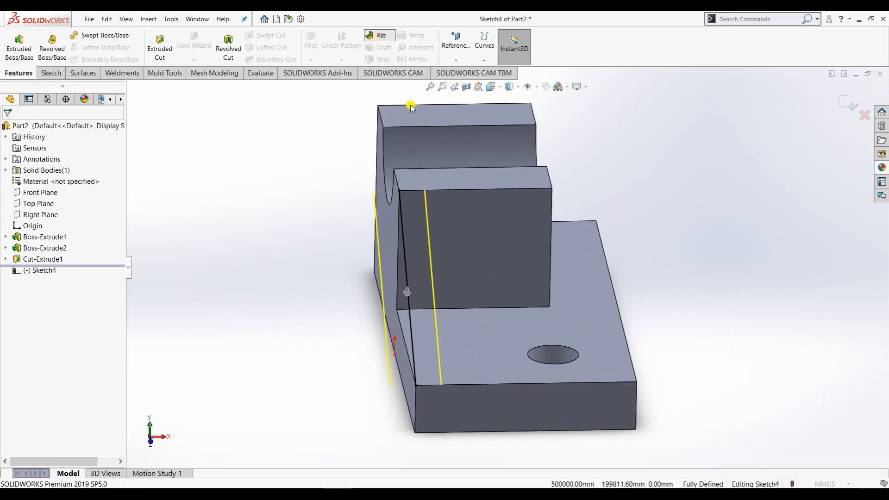
pyautogui.moveTo(250, 237); pyautogui.dragTo(429, 315, button='middle')
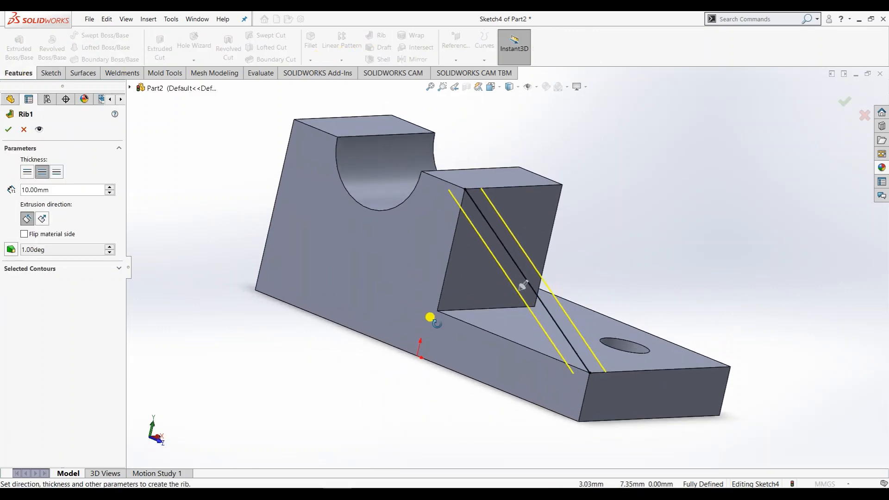
pyautogui.click(55, 173)
pyautogui.moveTo(193, 274); pyautogui.dragTo(145, 294, button='middle')
pyautogui.click(26, 194)
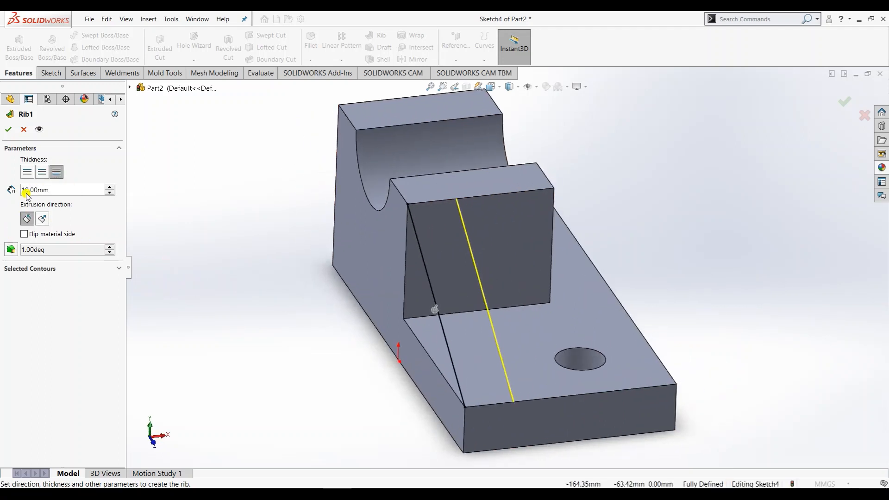
pyautogui.click(308, 493)
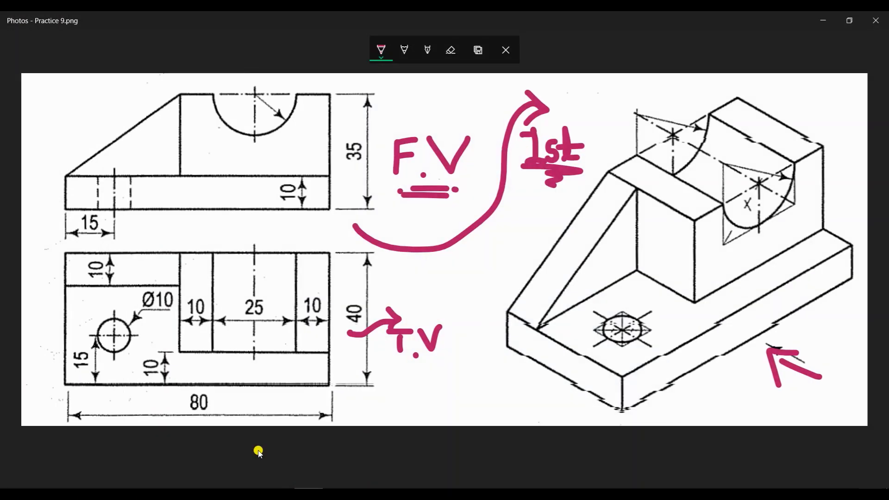
pyautogui.click(308, 494)
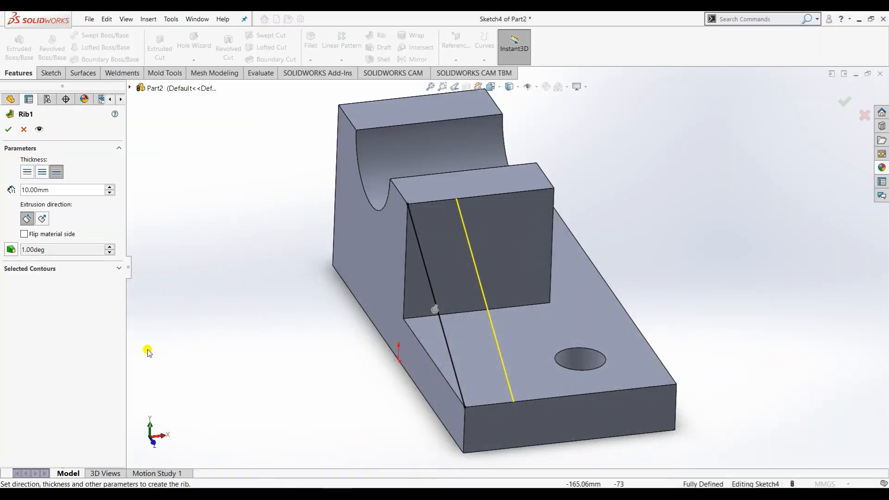
pyautogui.click(3, 132)
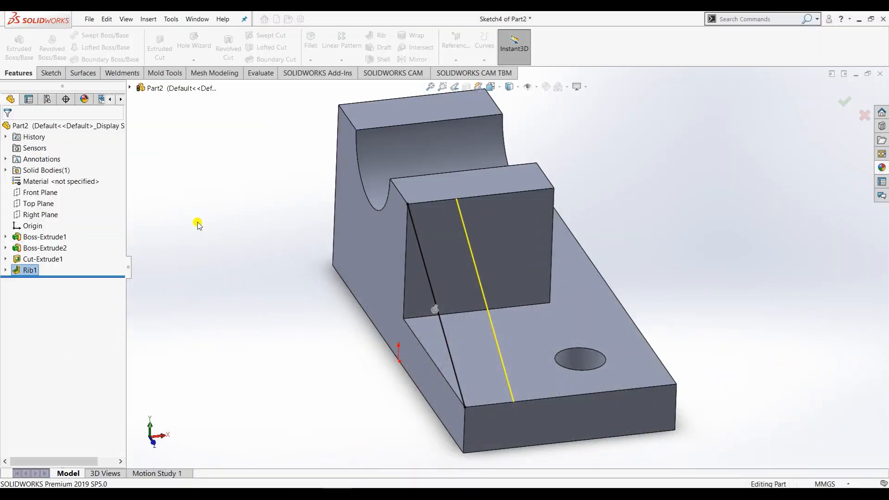
# Show the bracket in isometric view and assign it the steel material AISI 304
pyautogui.moveTo(319, 342); pyautogui.dragTo(242, 291, button='middle')
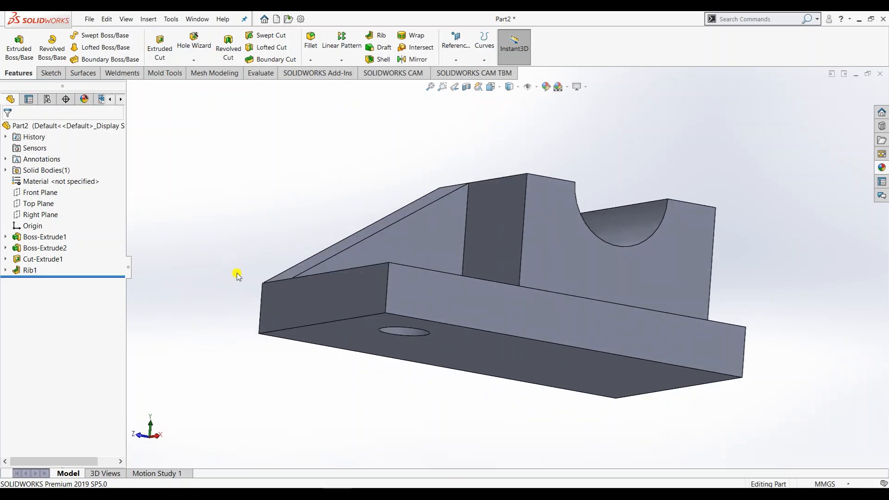
pyautogui.press('space')
pyautogui.click(357, 331)
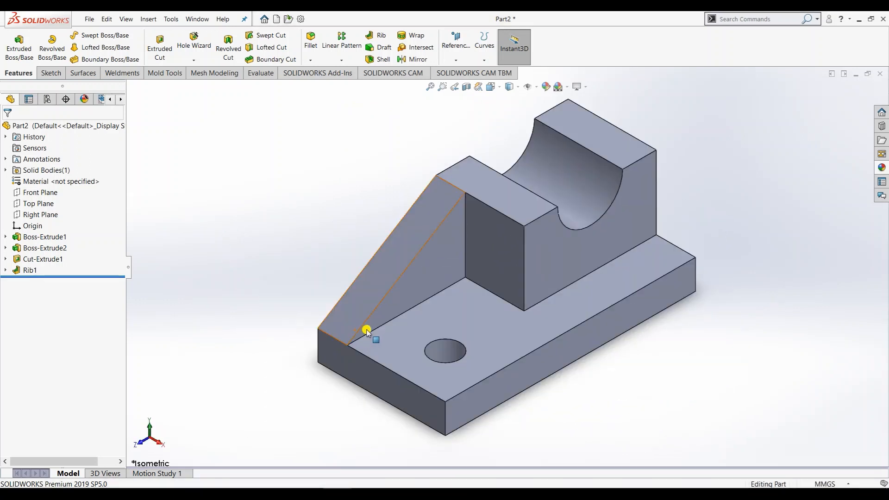
pyautogui.rightClick(59, 181)
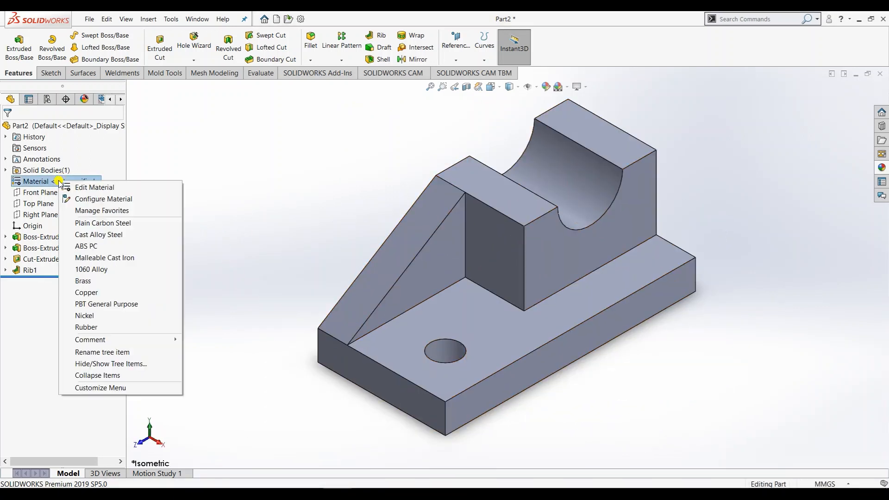
pyautogui.click(79, 187)
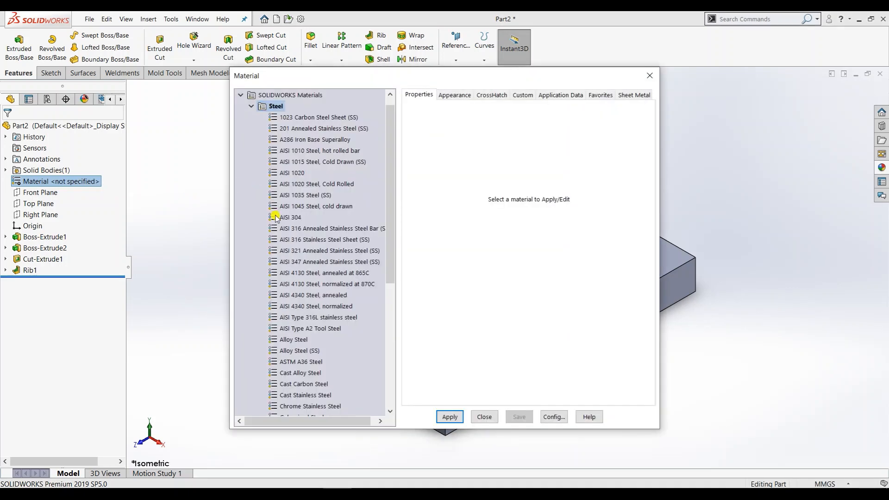
pyautogui.click(292, 217)
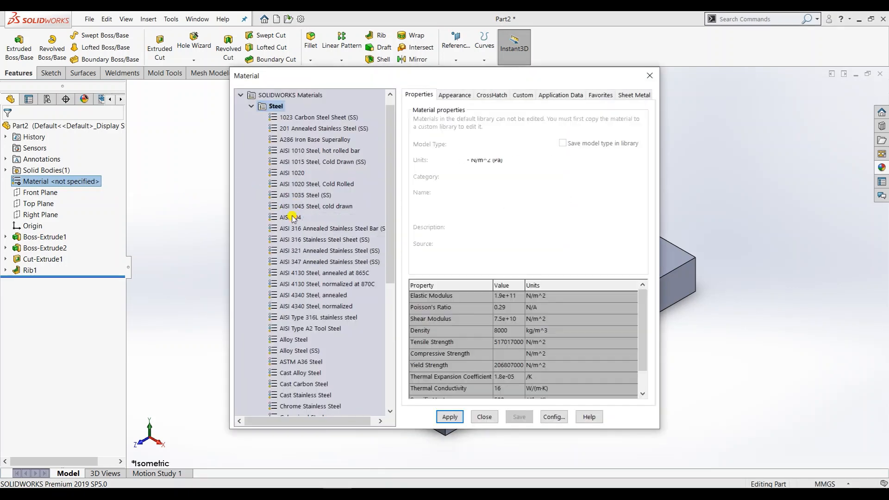
pyautogui.click(448, 418)
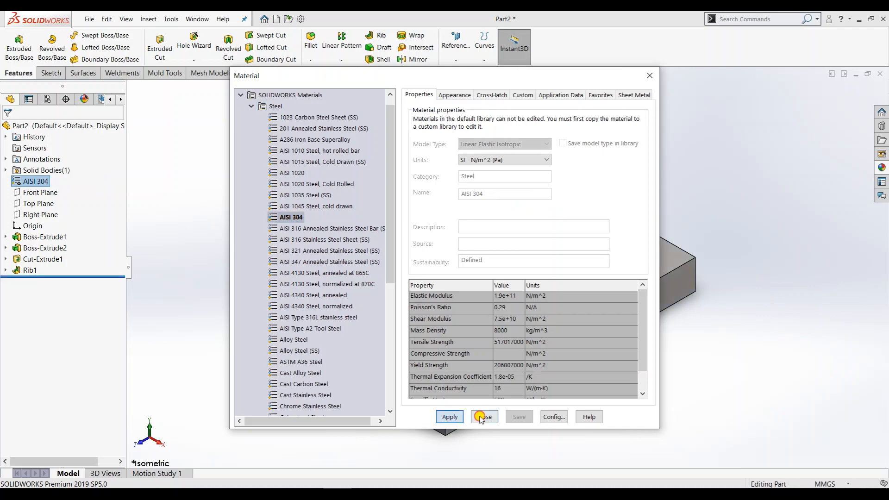
pyautogui.click(484, 417)
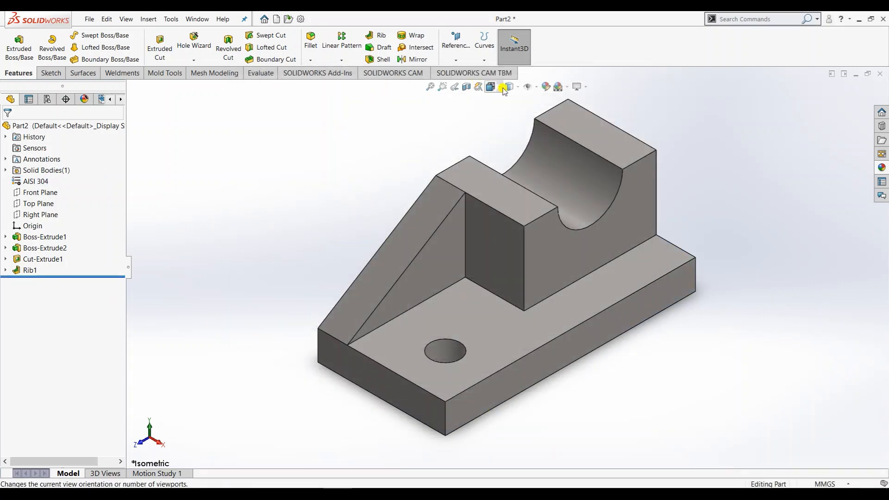
# Change the whole part's appearance colour to a medium blue from the standard swatches
pyautogui.click(546, 87)
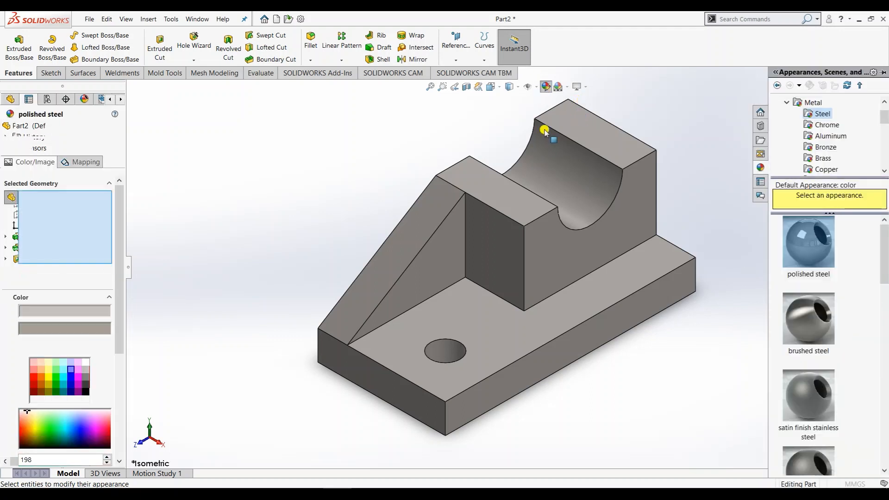
pyautogui.click(71, 370)
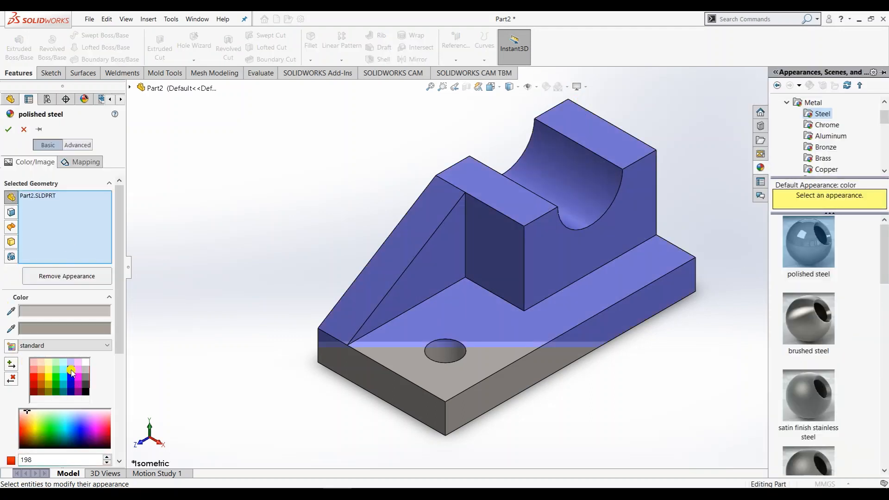
pyautogui.click(9, 129)
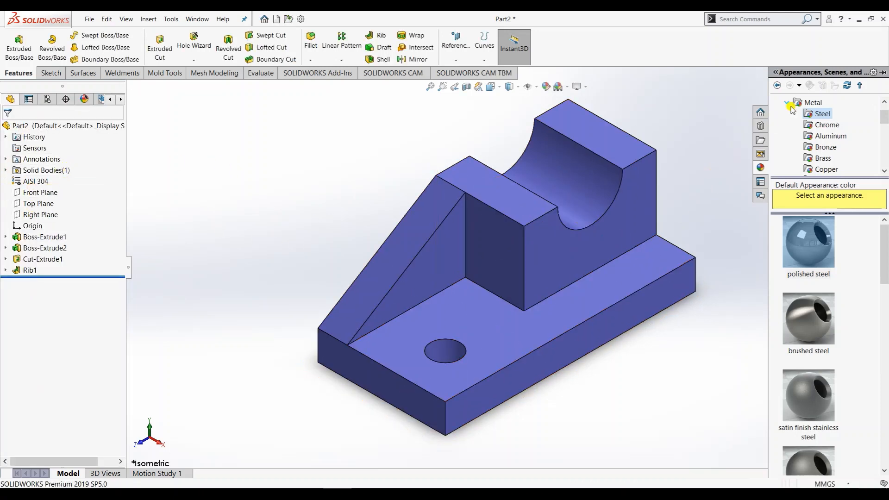
# Return to the isometric view and compare the finished bracket with the Practice 9 reference drawing
pyautogui.moveTo(585, 301)
pyautogui.mouseDown(button='middle')
pyautogui.moveTo(565, 244)
pyautogui.moveTo(583, 307)
pyautogui.mouseUp(button='middle')
pyautogui.press('space')
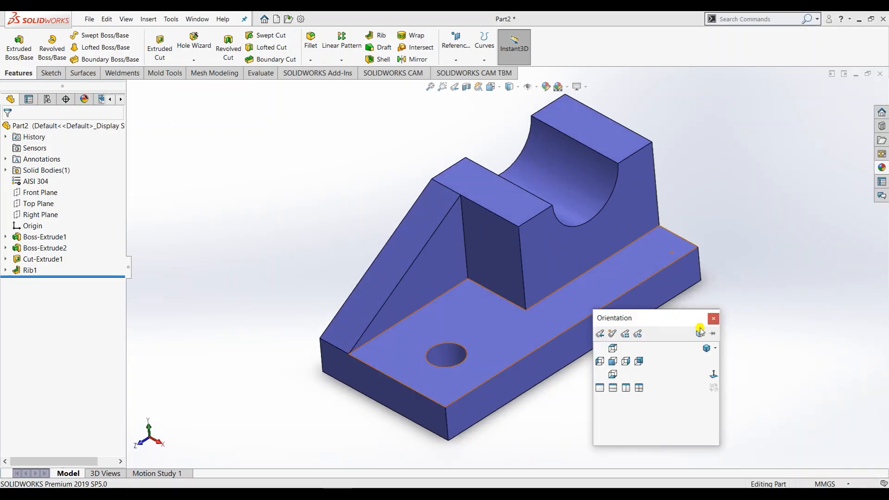
pyautogui.click(705, 349)
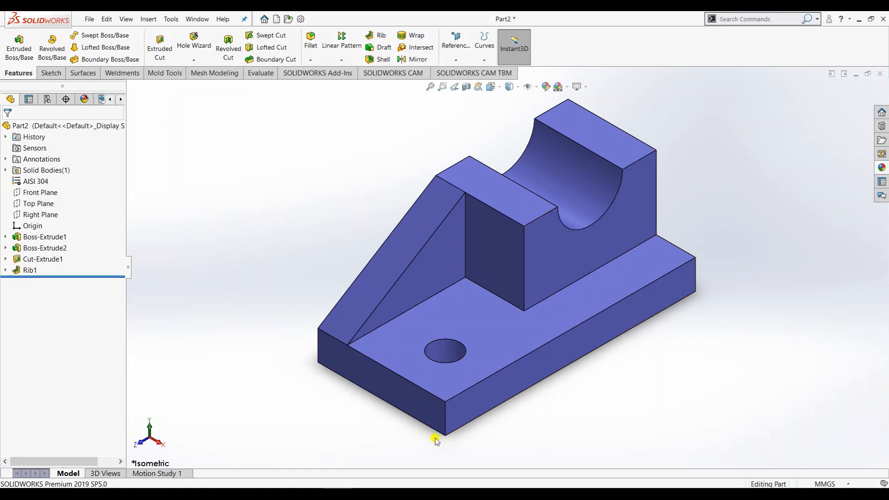
pyautogui.click(310, 492)
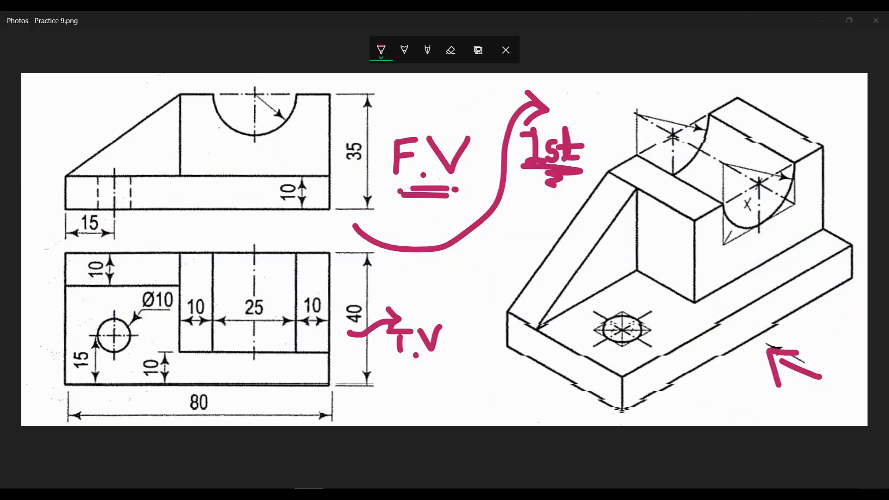
pyautogui.click(338, 492)
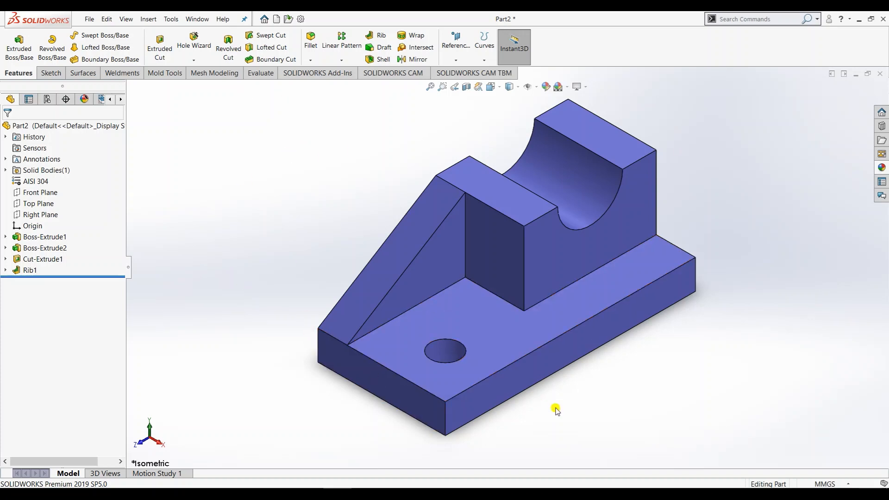
pyautogui.moveTo(556, 410); pyautogui.dragTo(559, 434, button='middle')
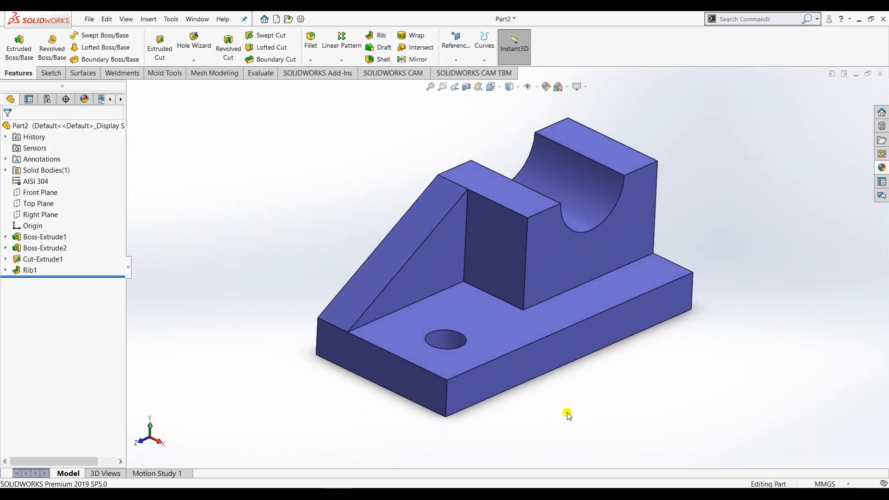